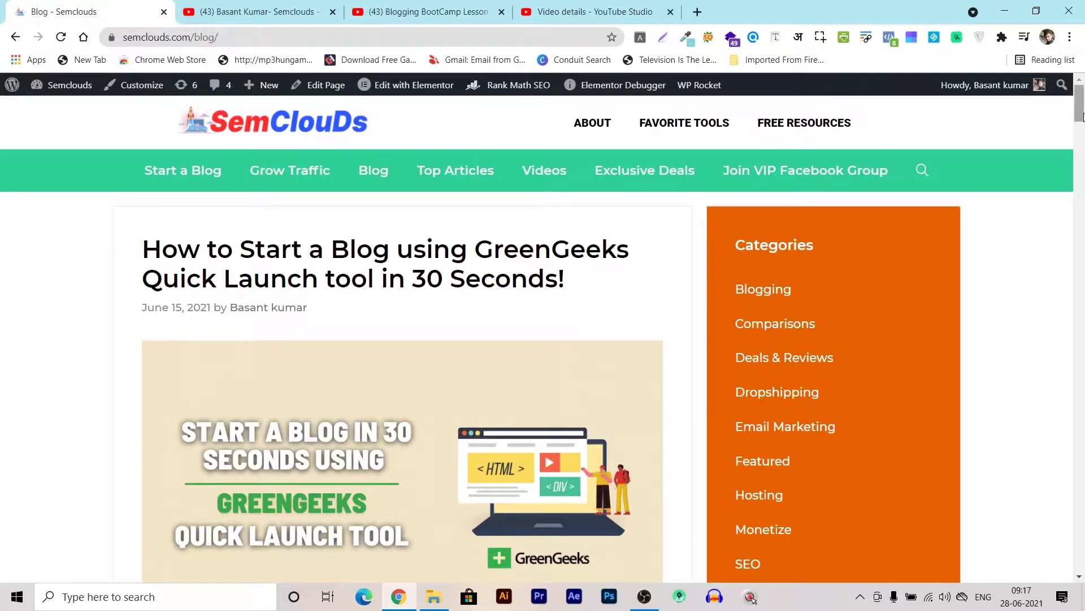
Open the Money Robot advanced Keyword Research Tool at keywords.moneyrobot.com/advanced in a new browser tab.
{"action": "mouse_move", "coordinate": [1083, 116]}
{"action": "left_mouse_down"}
{"action": "mouse_move", "coordinate": [1072, 329]}
{"action": "mouse_move", "coordinate": [1081, 116]}
{"action": "left_mouse_up"}
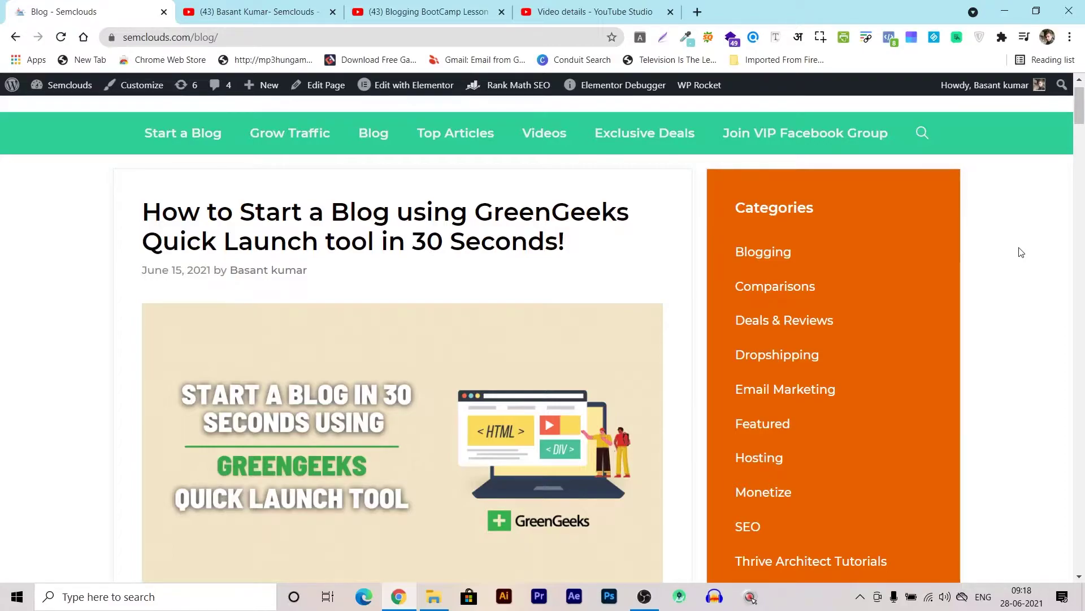
{"action": "left_click", "coordinate": [697, 11]}
{"action": "type", "text": "mon"}
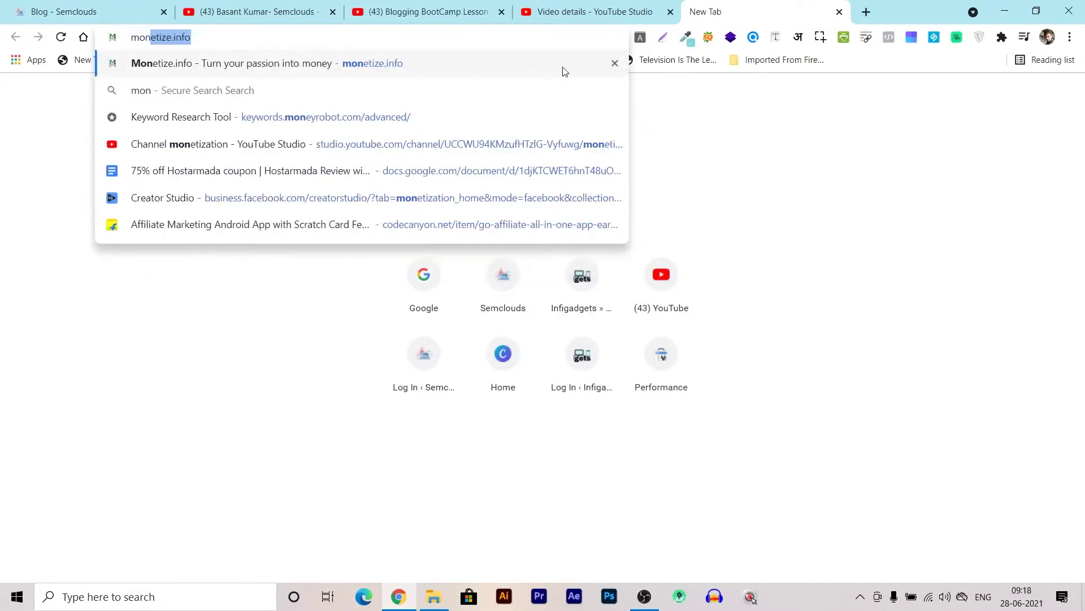
{"action": "type", "text": "ey"}
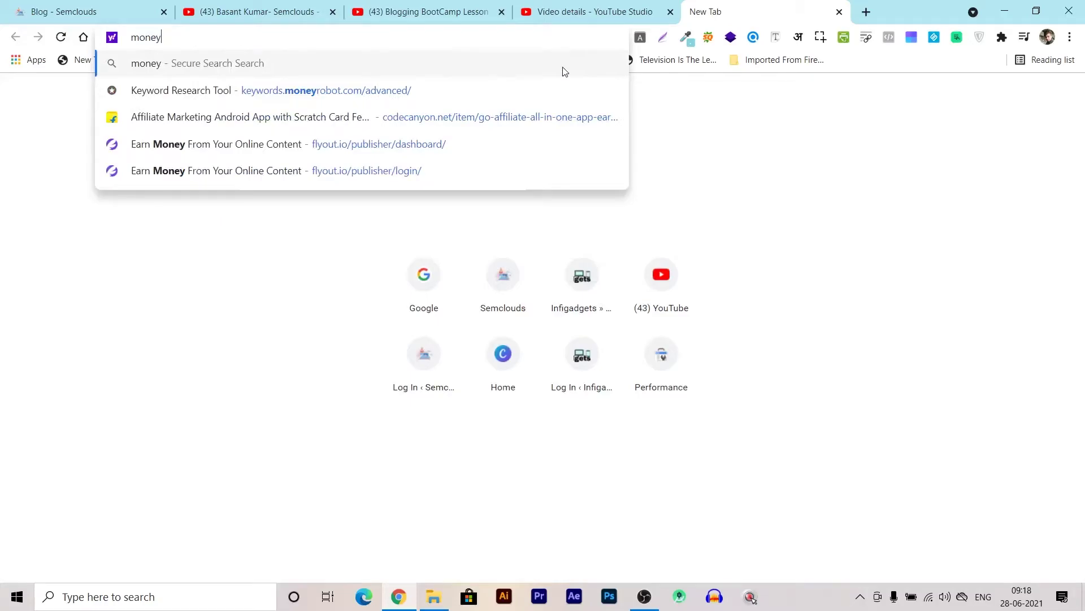
{"action": "left_click", "coordinate": [481, 106]}
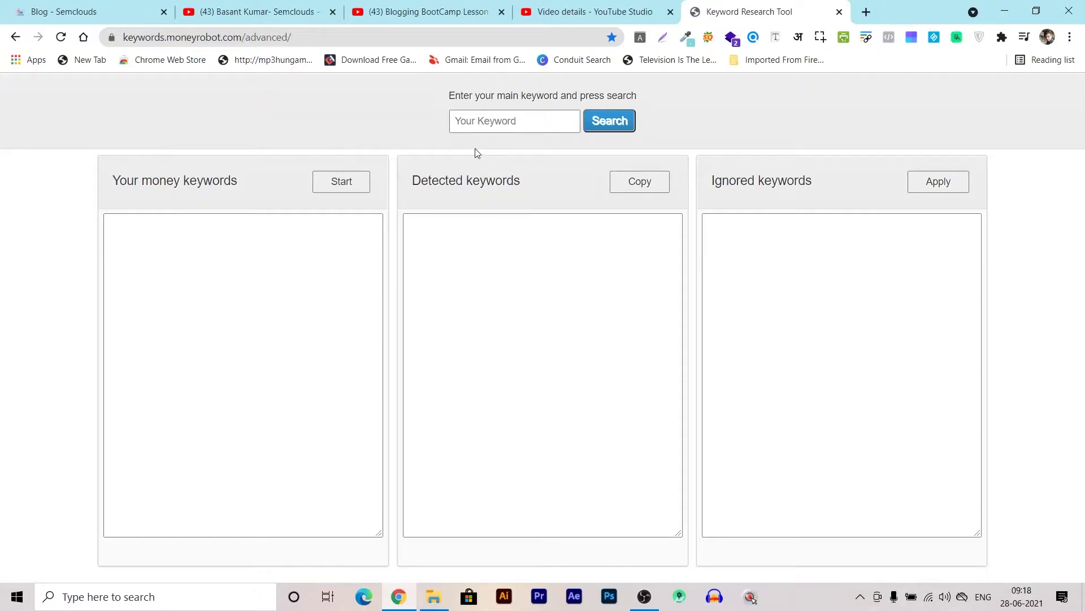
Search for the main keyword "boat airdopes 281" and start keyword detection on the resulting money keywords.
{"action": "left_click", "coordinate": [510, 128]}
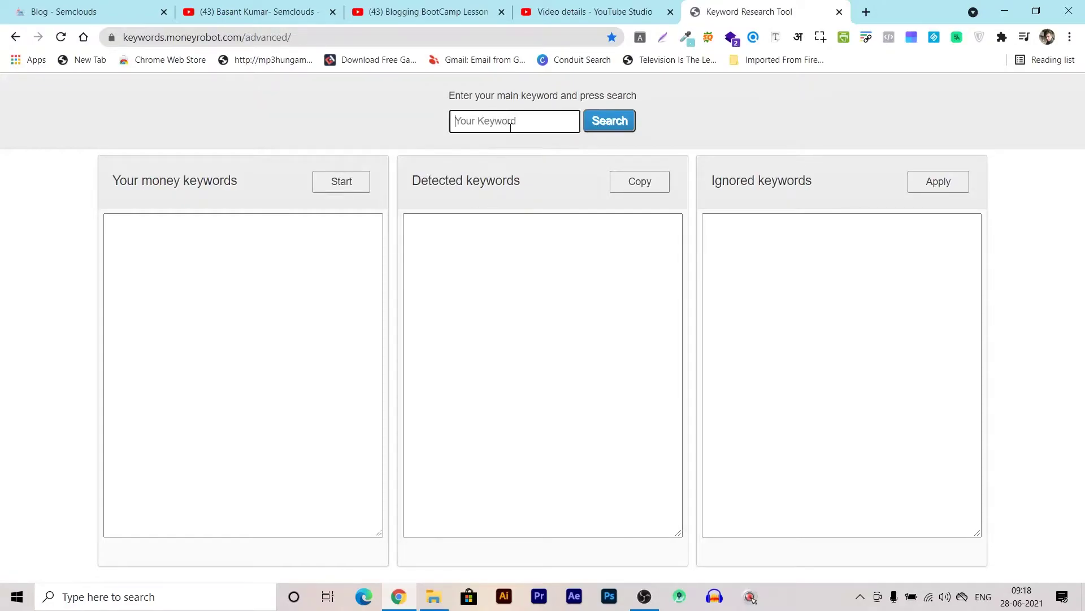
{"action": "type", "text": "boat airdopes 281"}
{"action": "left_click", "coordinate": [612, 122]}
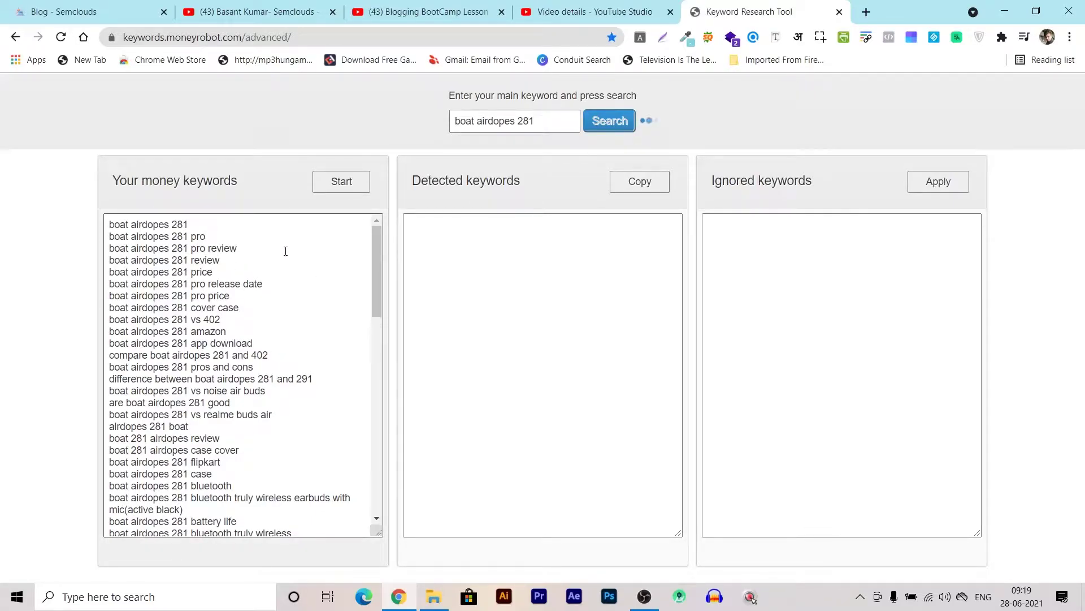
{"action": "mouse_move", "coordinate": [379, 238]}
{"action": "left_mouse_down"}
{"action": "mouse_move", "coordinate": [378, 443]}
{"action": "mouse_move", "coordinate": [387, 285]}
{"action": "mouse_move", "coordinate": [377, 249]}
{"action": "left_mouse_up"}
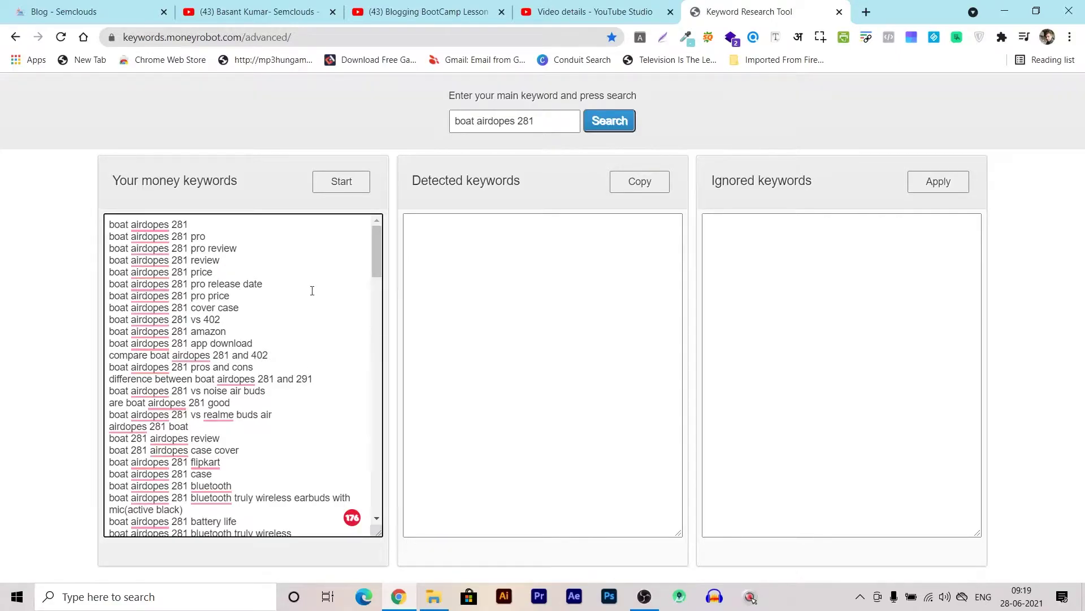
{"action": "left_click", "coordinate": [336, 186]}
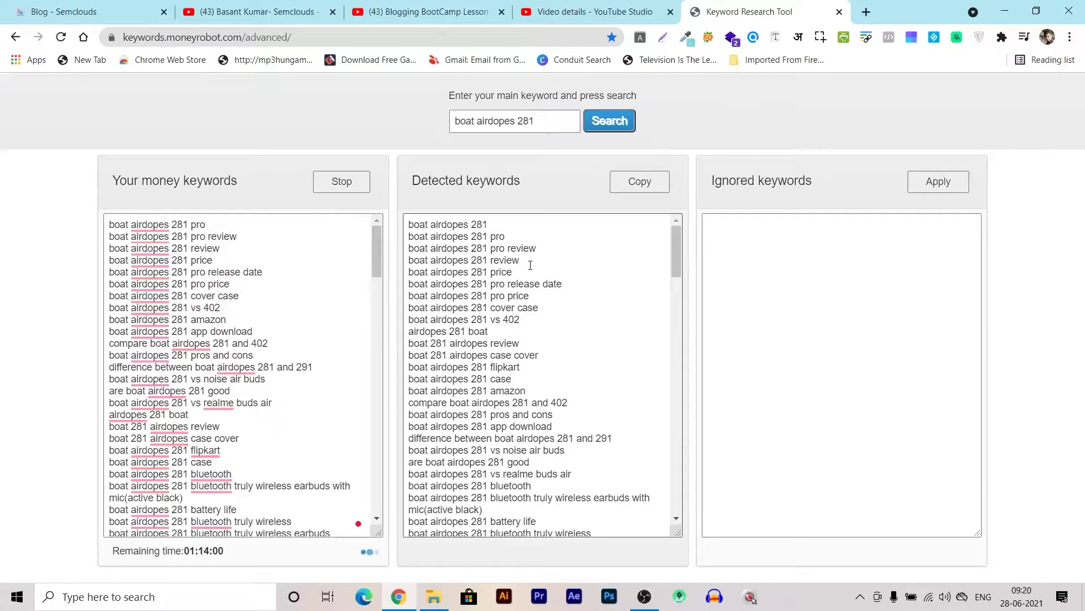
Examine the detected keywords list for variations of the "boat airdopes 281" keyword.
{"action": "left_click", "coordinate": [673, 248]}
{"action": "left_click_drag", "start_coordinate": [676, 246], "coordinate": [676, 235]}
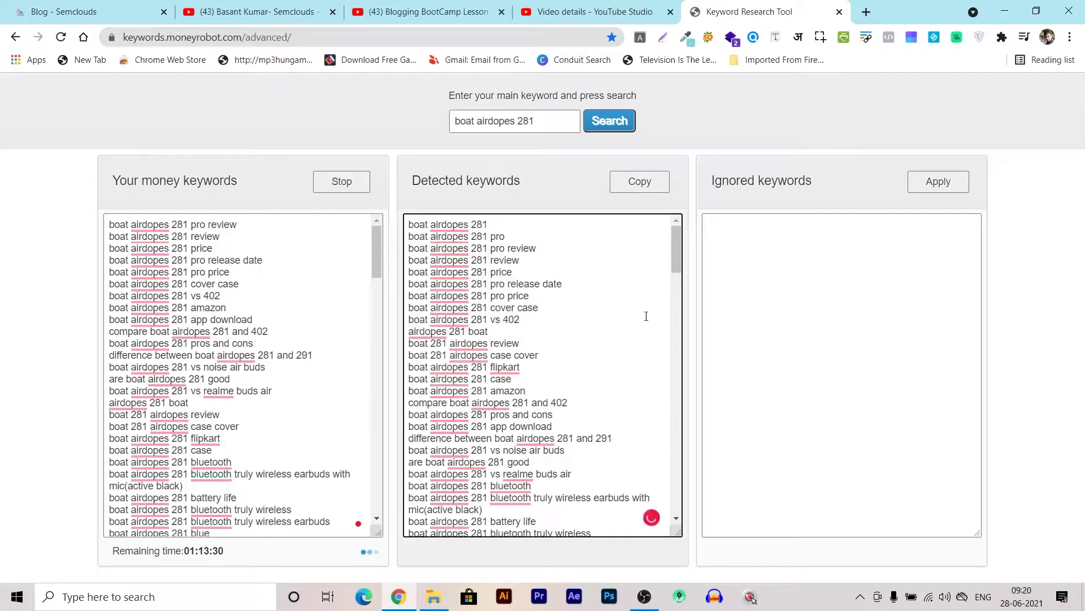
{"action": "mouse_move", "coordinate": [678, 247]}
{"action": "left_mouse_down"}
{"action": "mouse_move", "coordinate": [679, 397]}
{"action": "mouse_move", "coordinate": [661, 238]}
{"action": "left_mouse_up"}
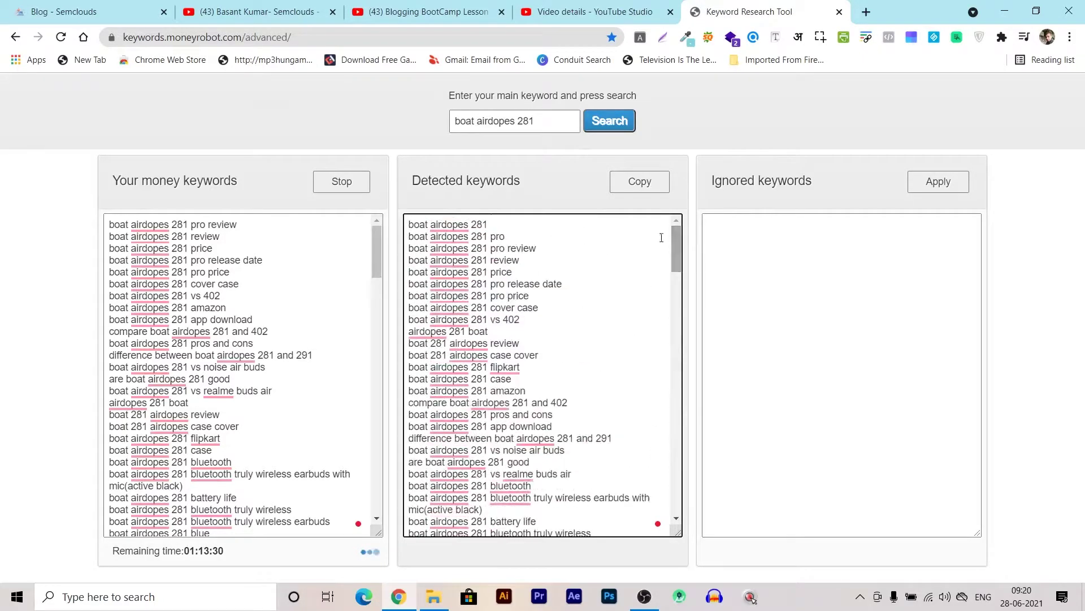
{"action": "left_click", "coordinate": [164, 38]}
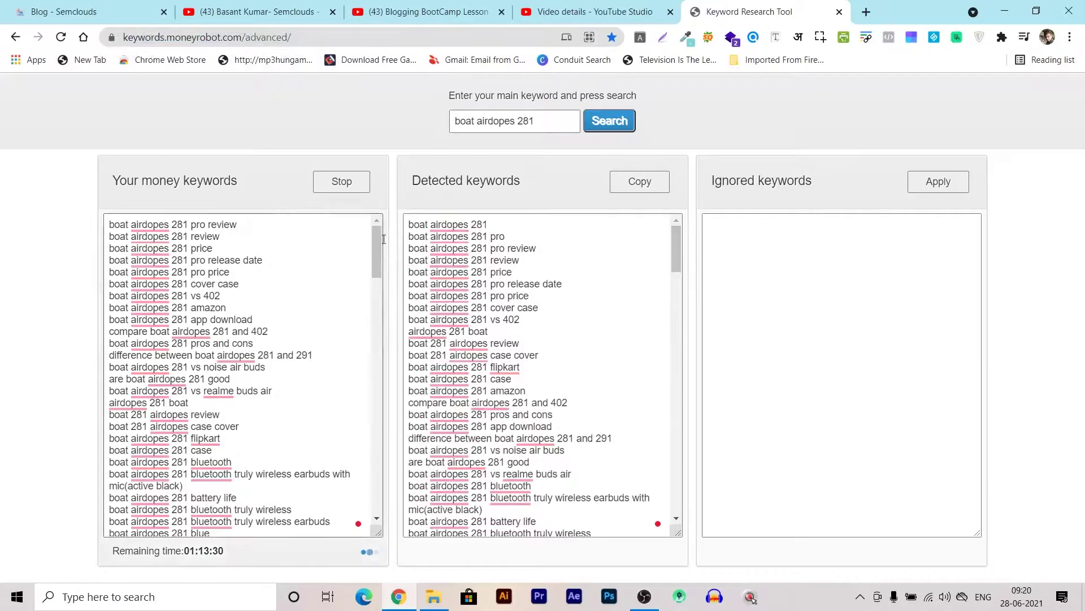
{"action": "left_click", "coordinate": [592, 231]}
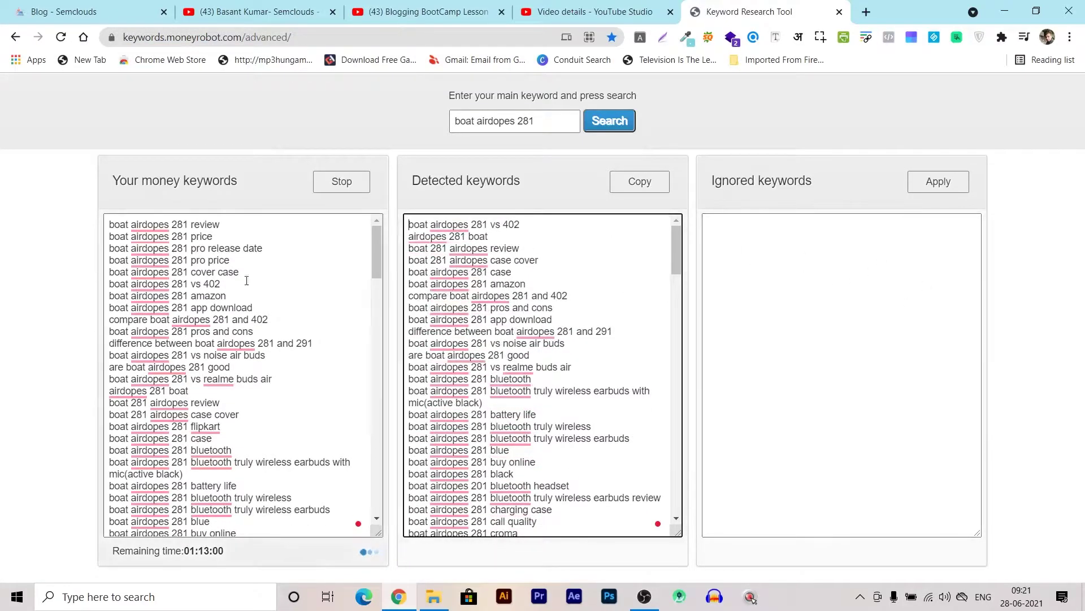
{"action": "left_click", "coordinate": [600, 248]}
{"action": "left_click_drag", "start_coordinate": [579, 253], "coordinate": [586, 283]}
{"action": "left_click", "coordinate": [586, 283]}
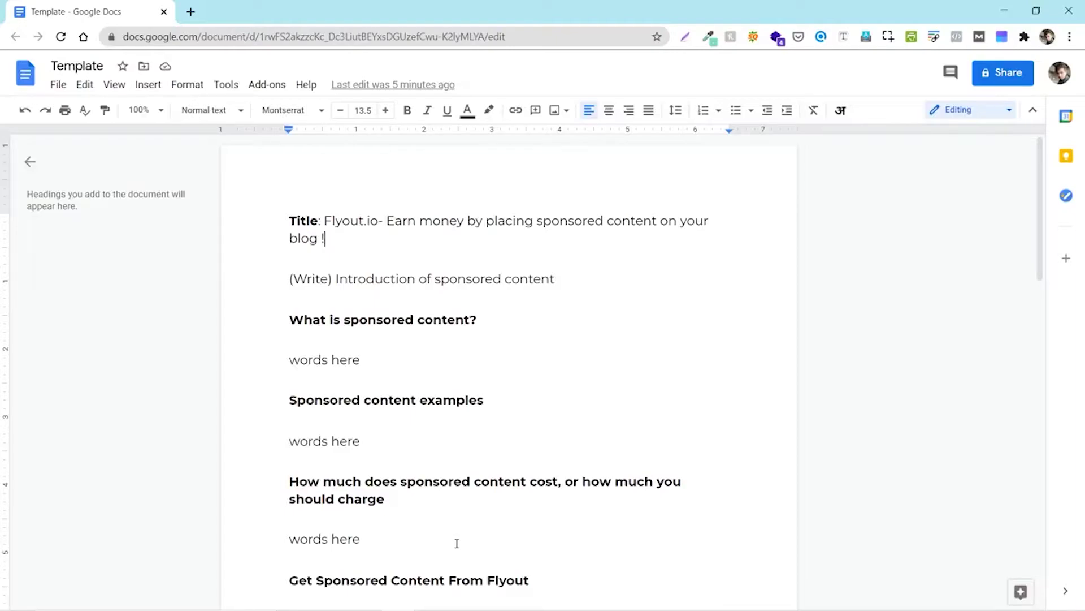
Examine the template's introduction line, its "What is sponsored content?" heading and the placeholder text beneath it.
{"action": "left_click_drag", "start_coordinate": [479, 330], "coordinate": [289, 319]}
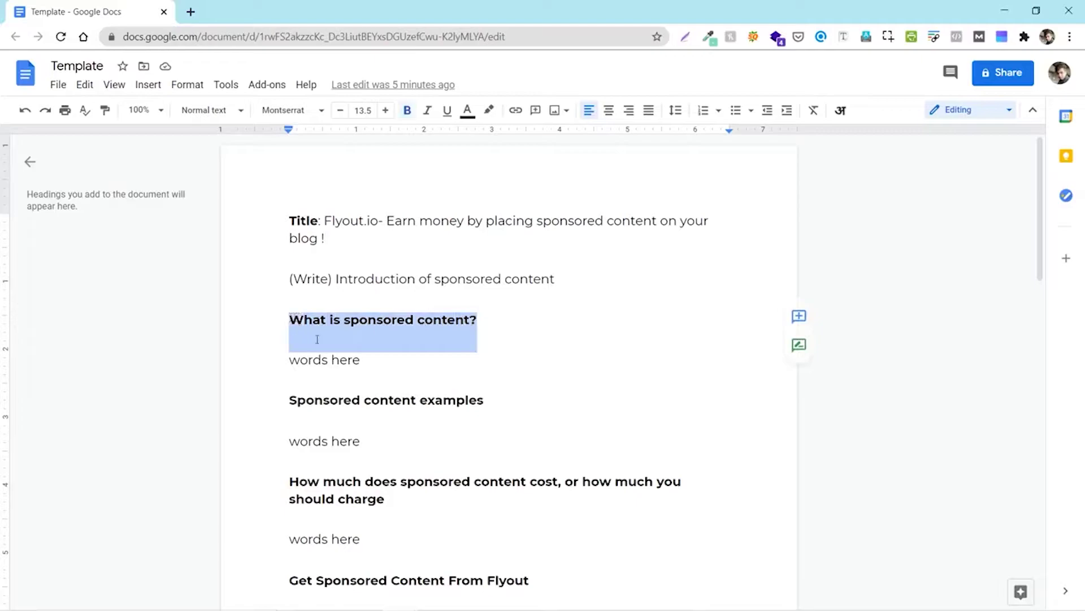
{"action": "left_click", "coordinate": [531, 357]}
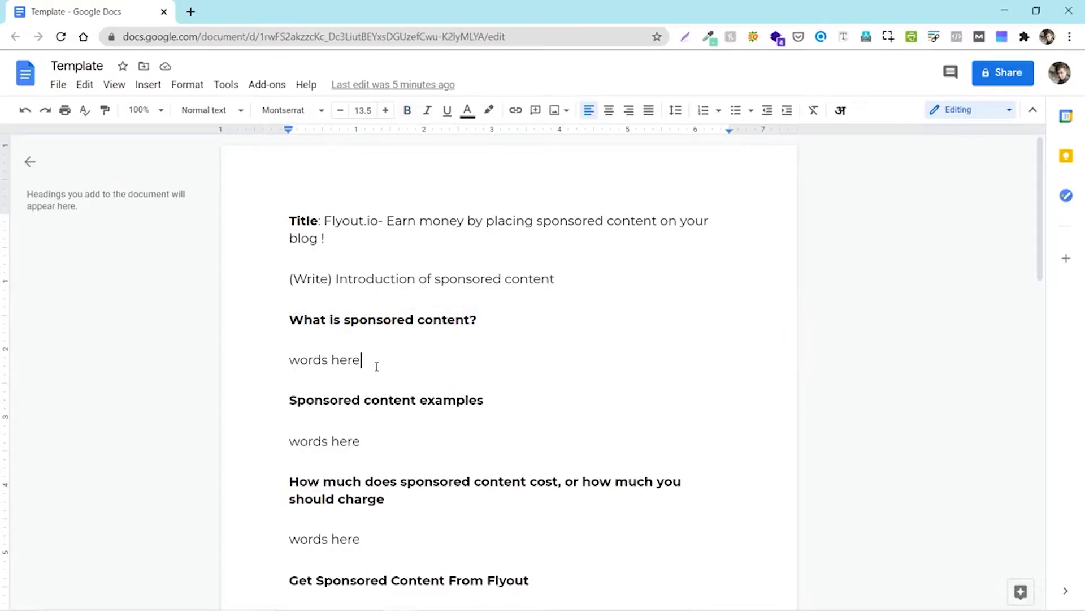
{"action": "left_click_drag", "start_coordinate": [377, 366], "coordinate": [278, 362]}
{"action": "left_click", "coordinate": [433, 369]}
{"action": "left_click_drag", "start_coordinate": [574, 285], "coordinate": [296, 289]}
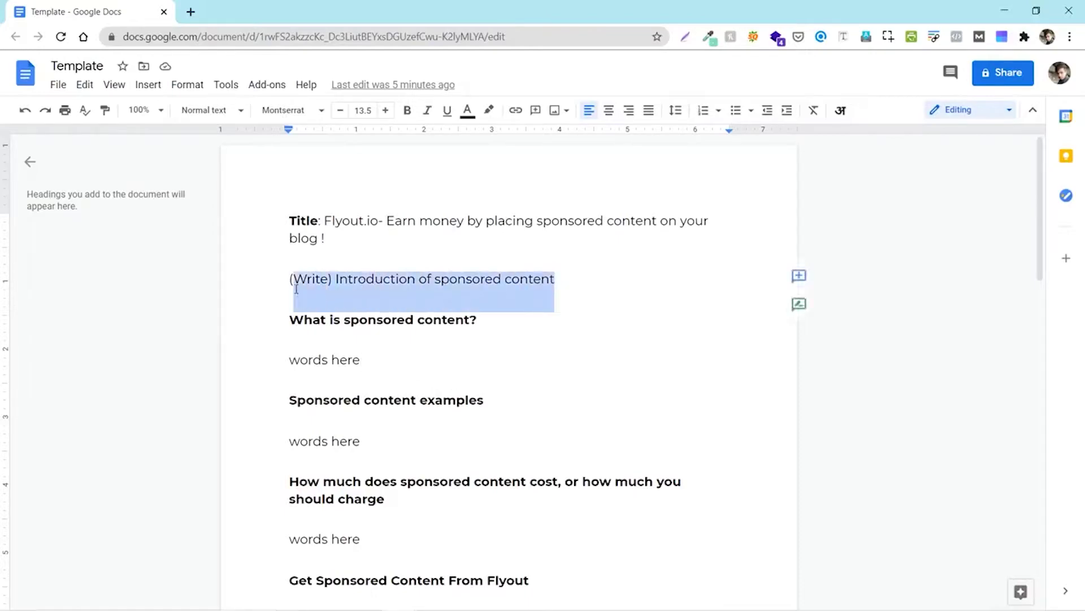
{"action": "left_click", "coordinate": [516, 316]}
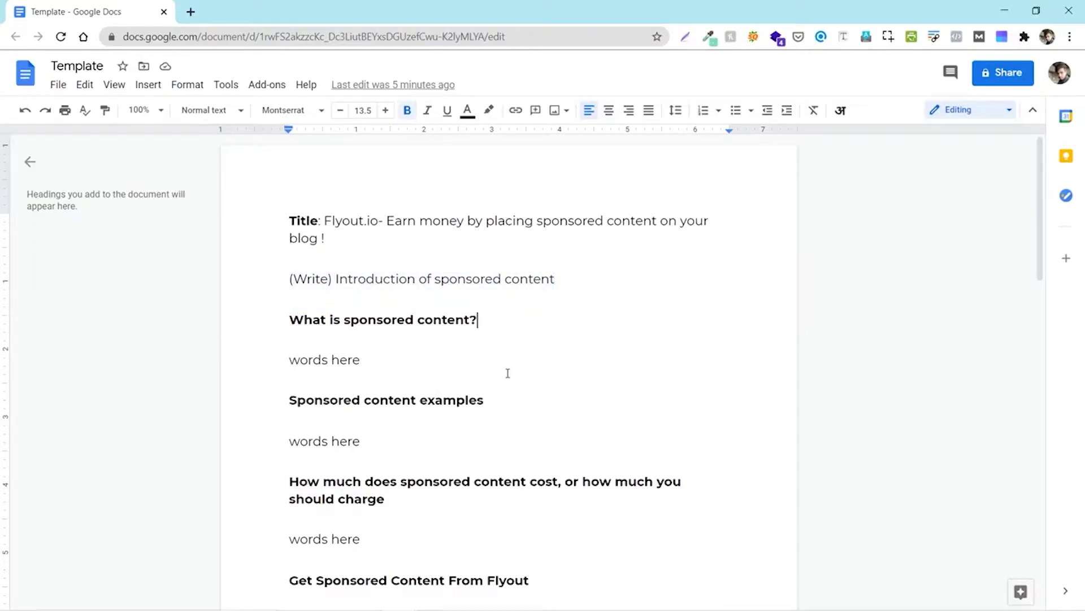
Look through the rest of the template's outline down to the conclusion section and return to the title.
{"action": "scroll", "coordinate": [454, 363], "scroll_direction": "down", "scroll_amount": 3}
{"action": "scroll", "coordinate": [454, 363], "scroll_direction": "down", "scroll_amount": 3}
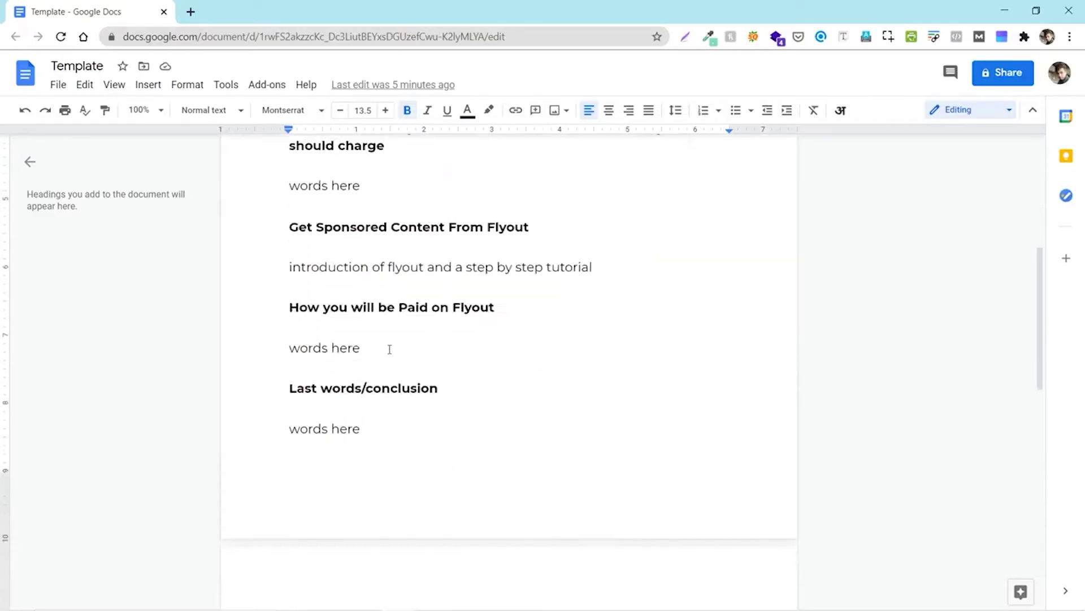
{"action": "scroll", "coordinate": [406, 375], "scroll_direction": "down", "scroll_amount": 3}
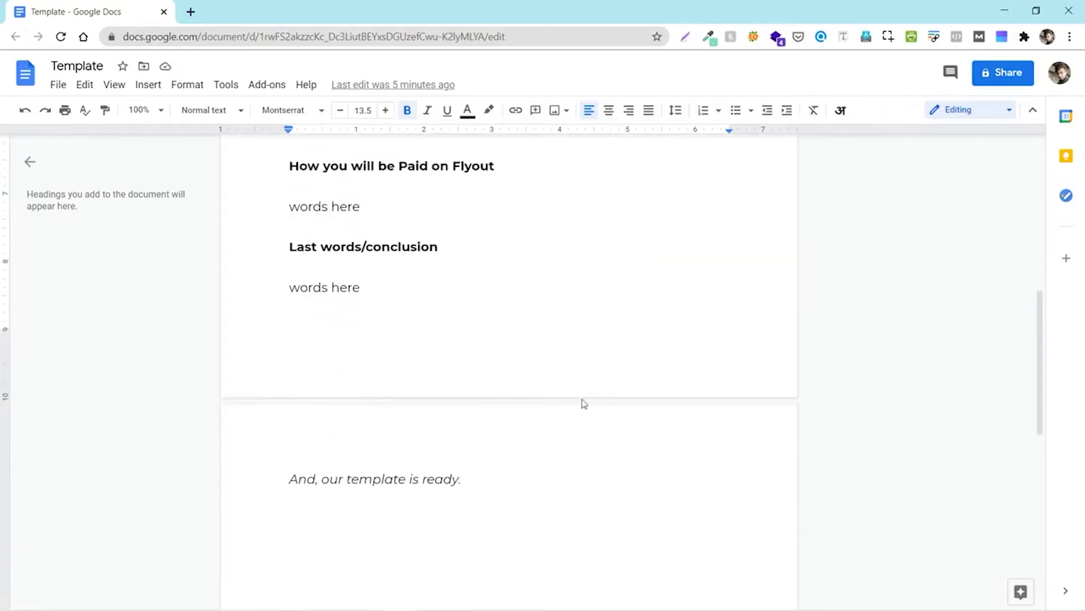
{"action": "scroll", "coordinate": [566, 467], "scroll_direction": "up", "scroll_amount": 7}
{"action": "scroll", "coordinate": [566, 467], "scroll_direction": "up", "scroll_amount": 1}
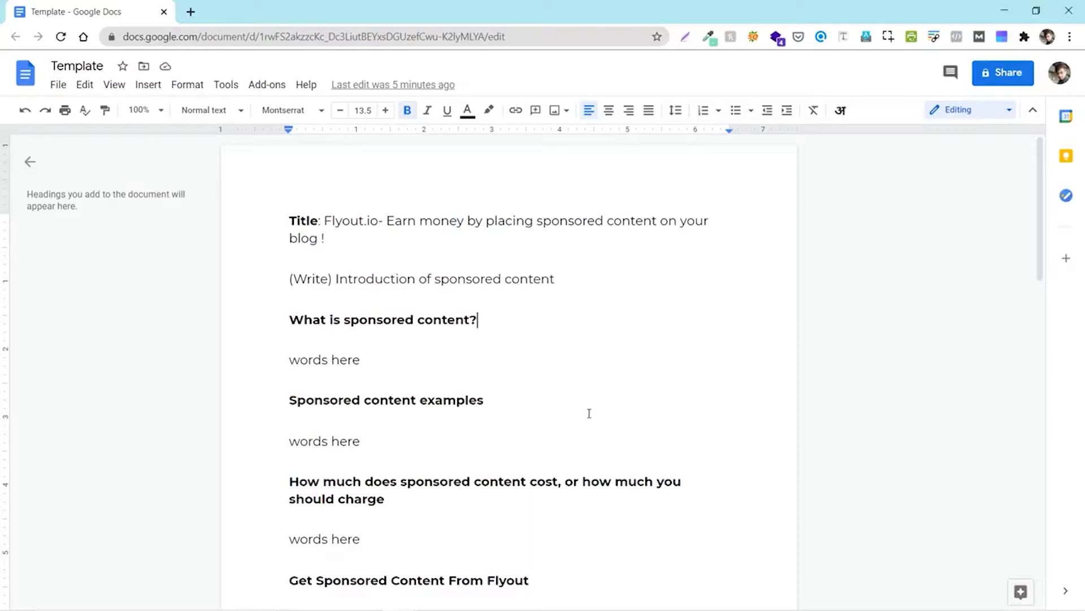
{"action": "scroll", "coordinate": [565, 424], "scroll_direction": "down", "scroll_amount": 8}
{"action": "scroll", "coordinate": [543, 427], "scroll_direction": "up", "scroll_amount": 5}
{"action": "scroll", "coordinate": [538, 428], "scroll_direction": "up", "scroll_amount": 3}
{"action": "left_click", "coordinate": [328, 236]}
{"action": "left_click", "coordinate": [326, 222]}
{"action": "left_click_drag", "start_coordinate": [325, 222], "coordinate": [325, 258]}
{"action": "right_click", "coordinate": [355, 231]}
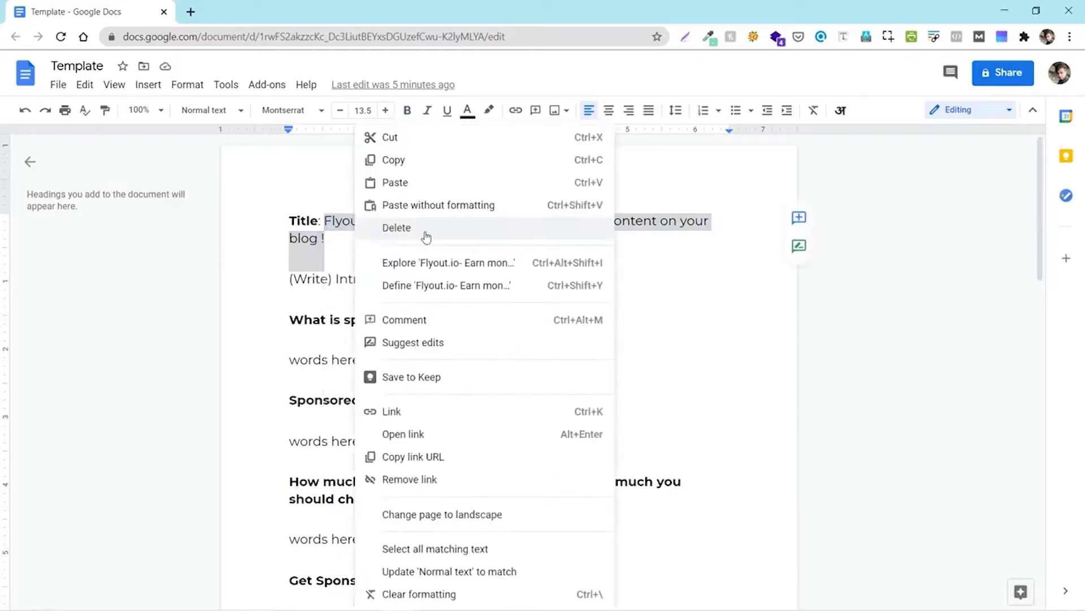
{"action": "left_click", "coordinate": [706, 189]}
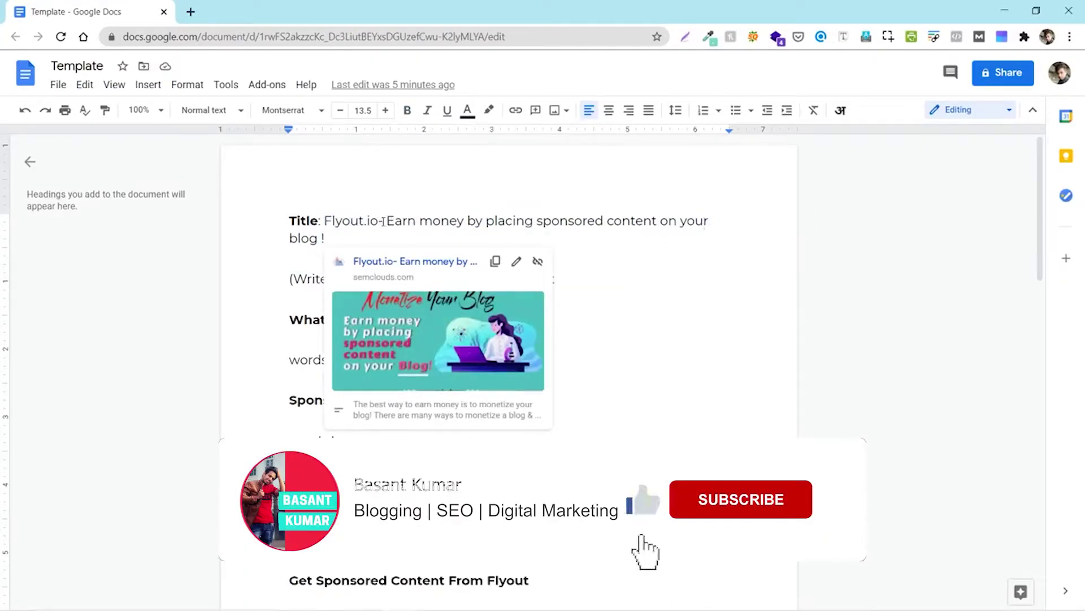
Copy the phrase "Earn money by placing sponsored content on your blog !" from the template's title.
{"action": "left_click_drag", "start_coordinate": [387, 222], "coordinate": [328, 257]}
{"action": "key", "text": "ctrl+c"}
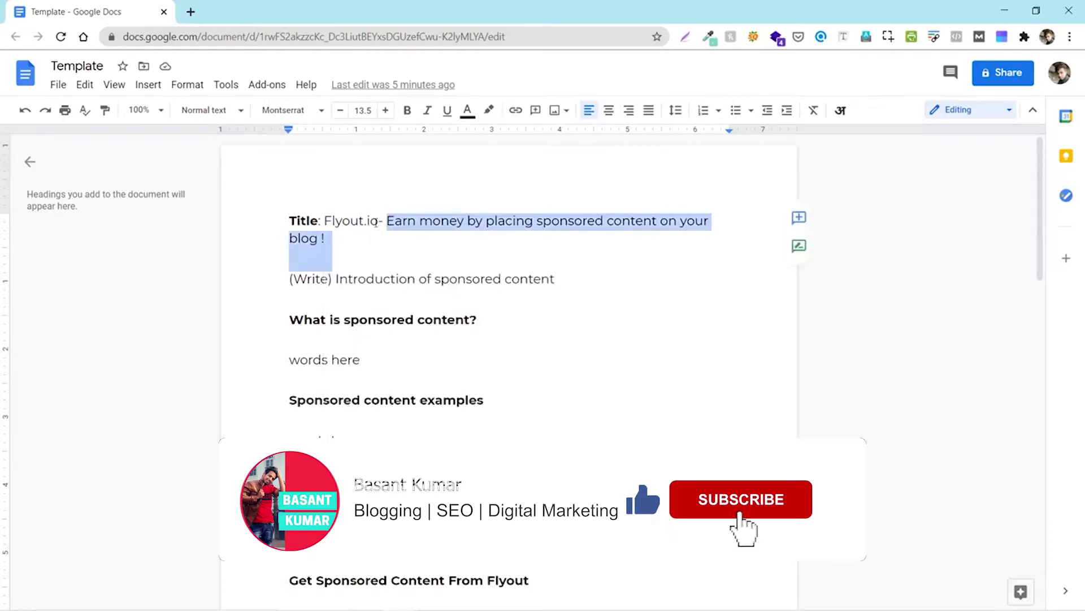
{"action": "right_click", "coordinate": [404, 226]}
{"action": "left_click", "coordinate": [457, 160]}
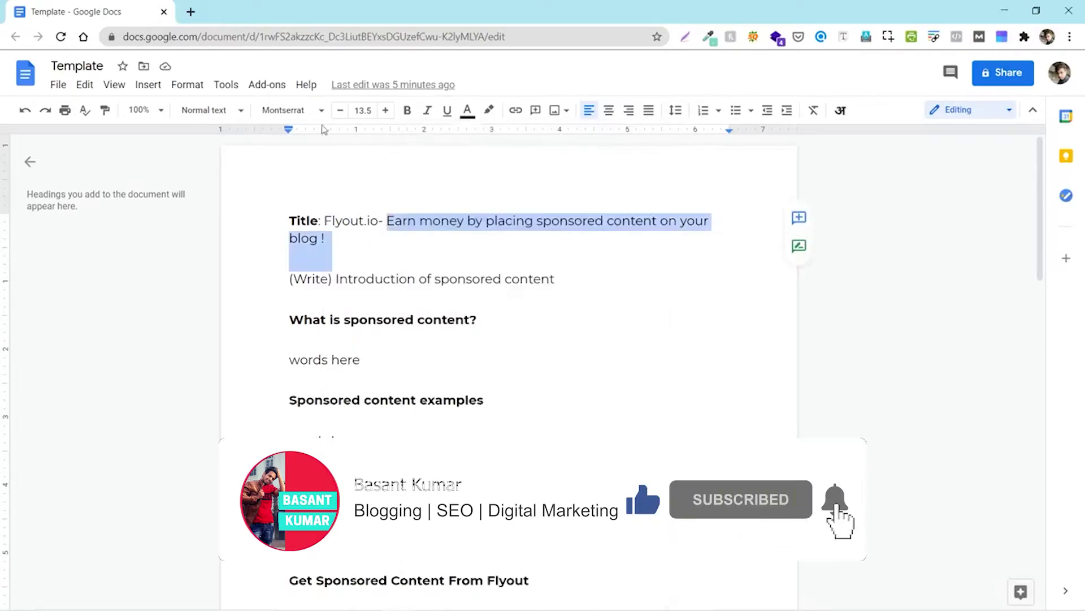
Search Google in a new tab for the copied phrase without its exclamation mark: "Earn money by placing sponsored content on your blog".
{"action": "left_click", "coordinate": [191, 12]}
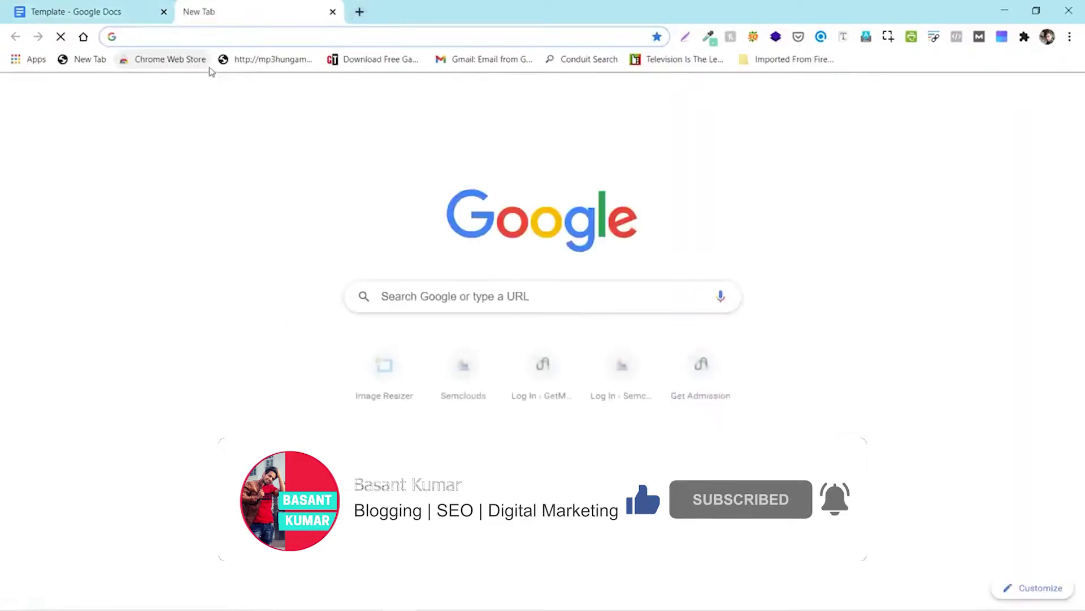
{"action": "type", "text": "v"}
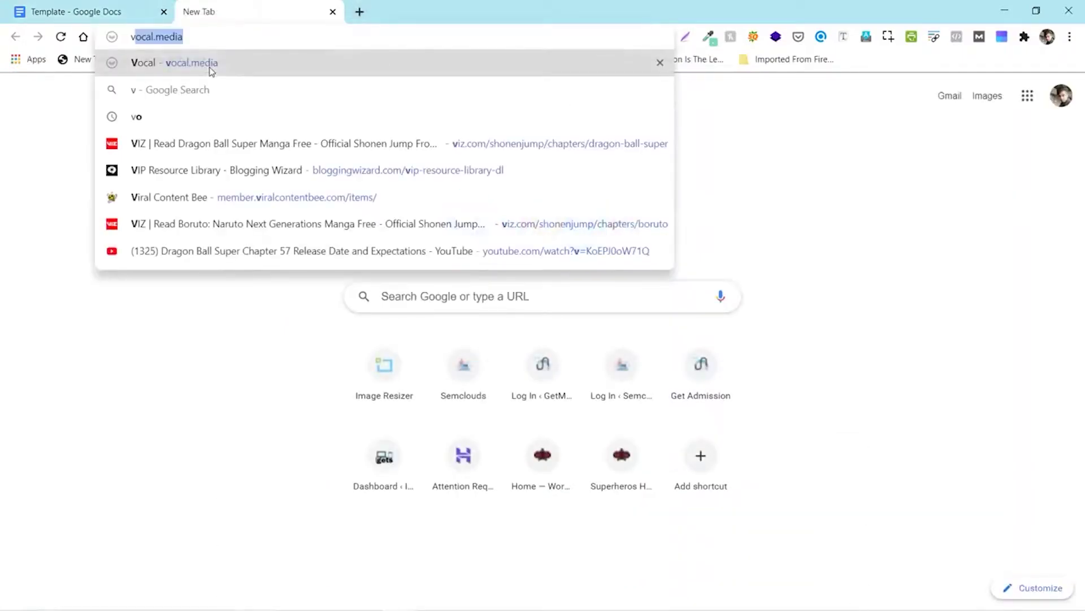
{"action": "key", "text": "BackSpace"}
{"action": "key", "text": "BackSpace"}
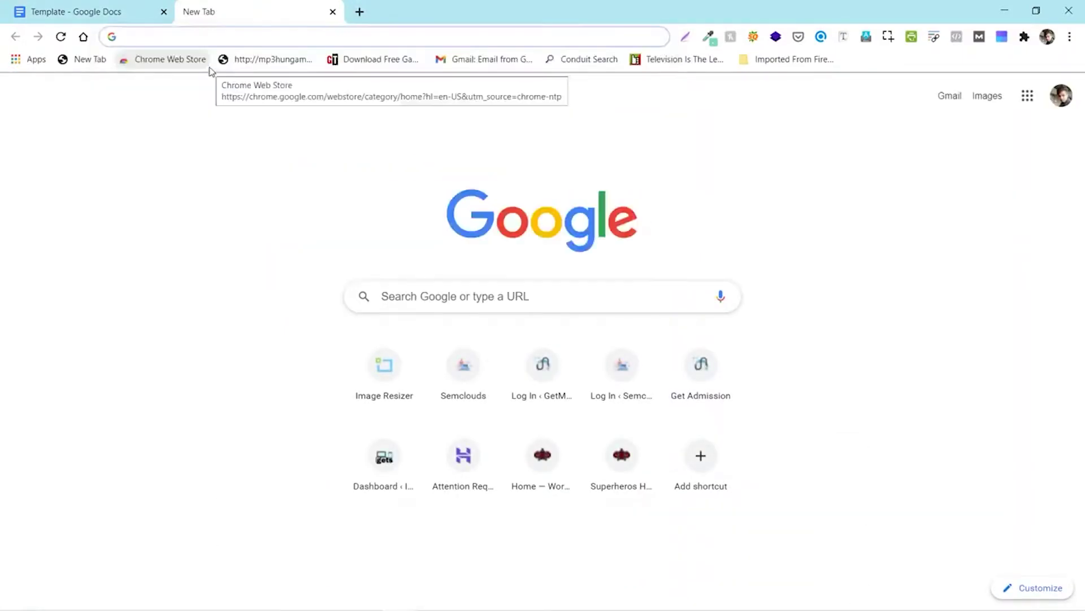
{"action": "key", "text": "ctrl+v"}
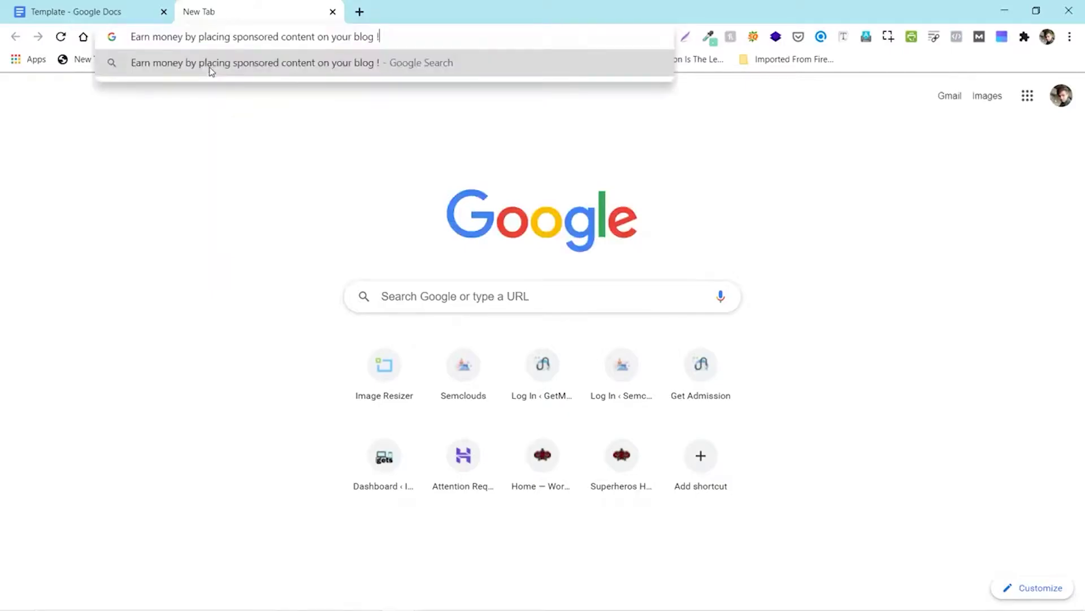
{"action": "key", "text": "BackSpace"}
{"action": "key", "text": "BackSpace"}
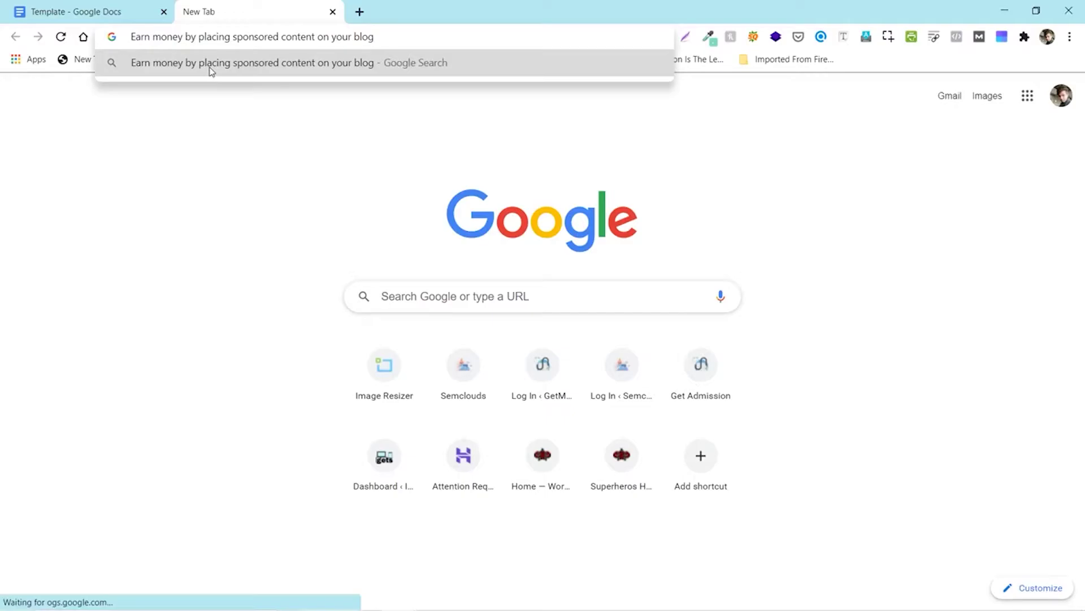
{"action": "key", "text": "Return"}
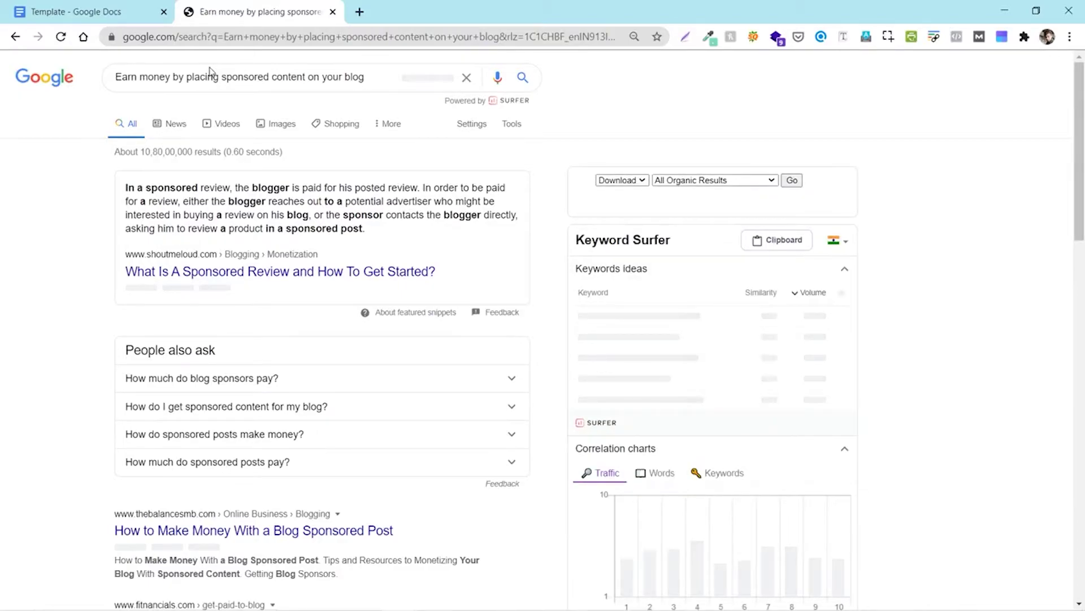
Look through the ranking articles, featured snippet and People also ask questions on the search results page.
{"action": "scroll", "coordinate": [193, 247], "scroll_direction": "down", "scroll_amount": 8}
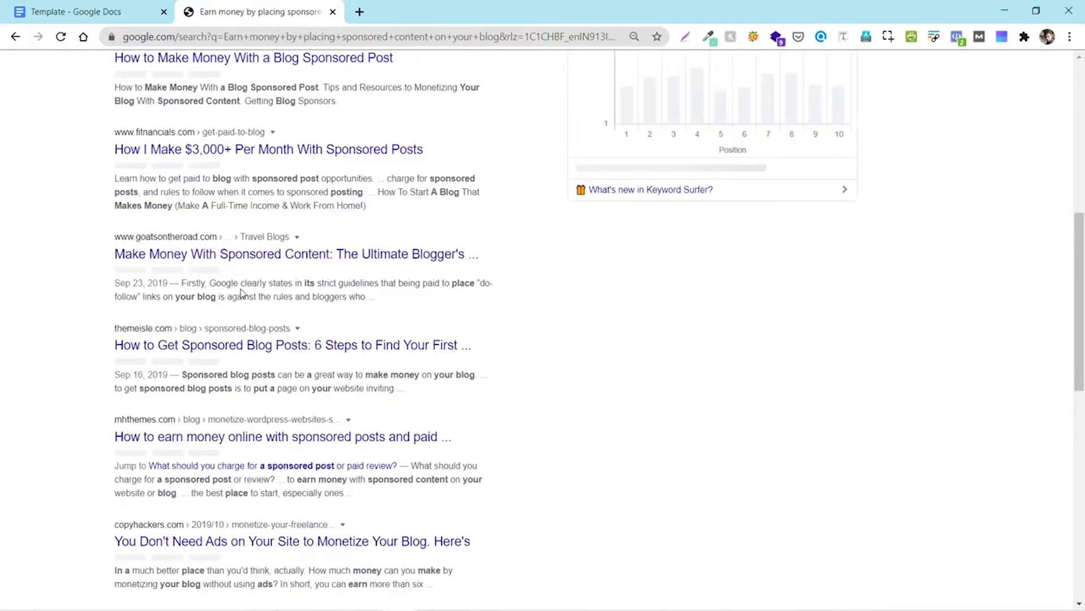
{"action": "scroll", "coordinate": [411, 296], "scroll_direction": "down", "scroll_amount": 4}
{"action": "scroll", "coordinate": [195, 188], "scroll_direction": "up", "scroll_amount": 10}
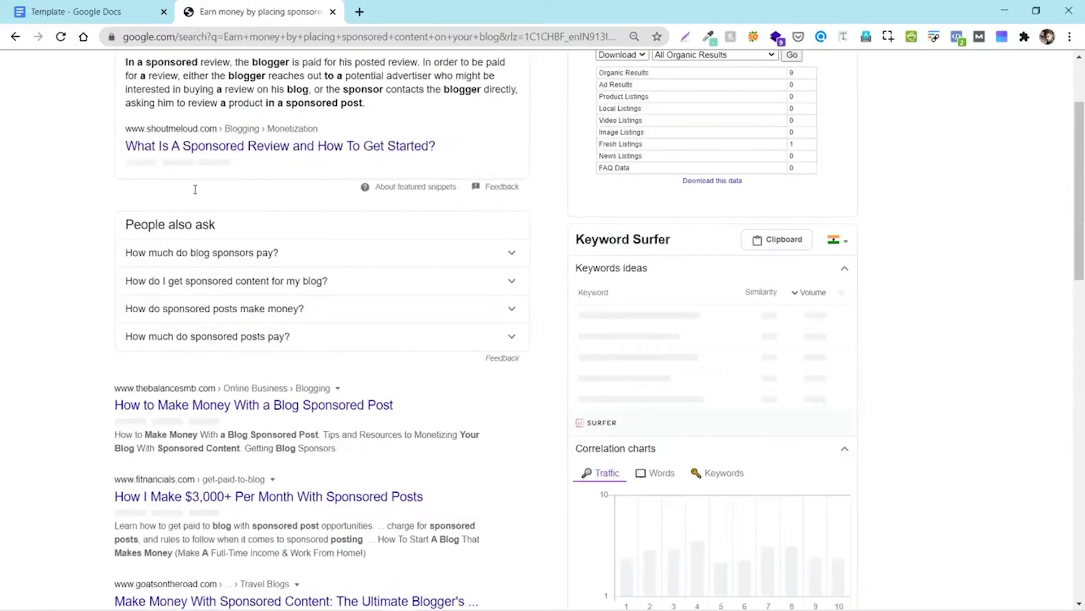
{"action": "scroll", "coordinate": [195, 189], "scroll_direction": "up", "scroll_amount": 2}
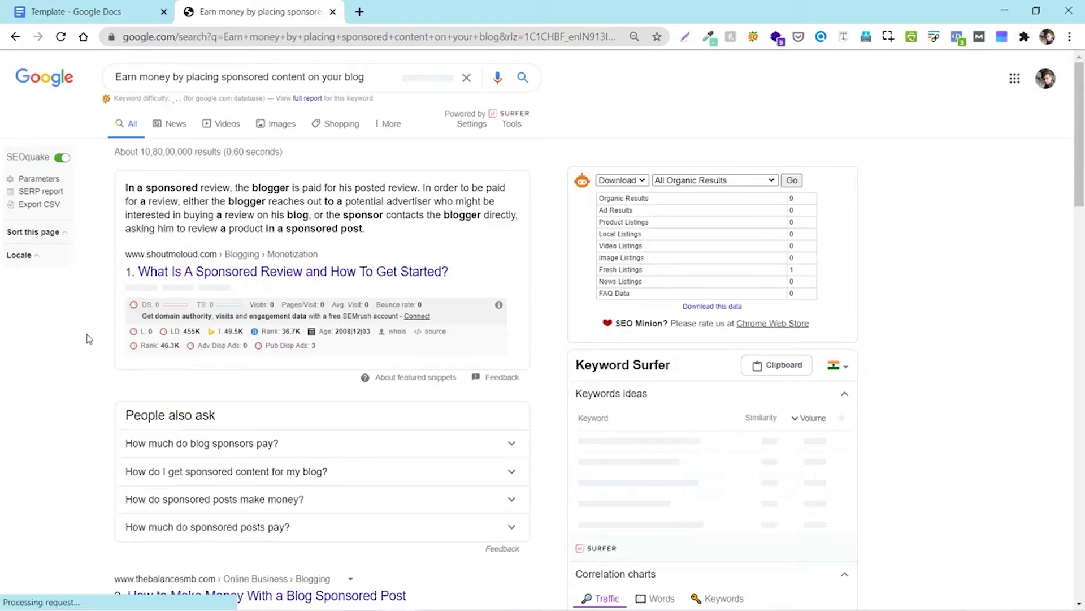
Review the template's section headings and the placeholder under "What is sponsored content?" against the ranking articles in the Google results.
{"action": "key", "text": "ctrl+Tab"}
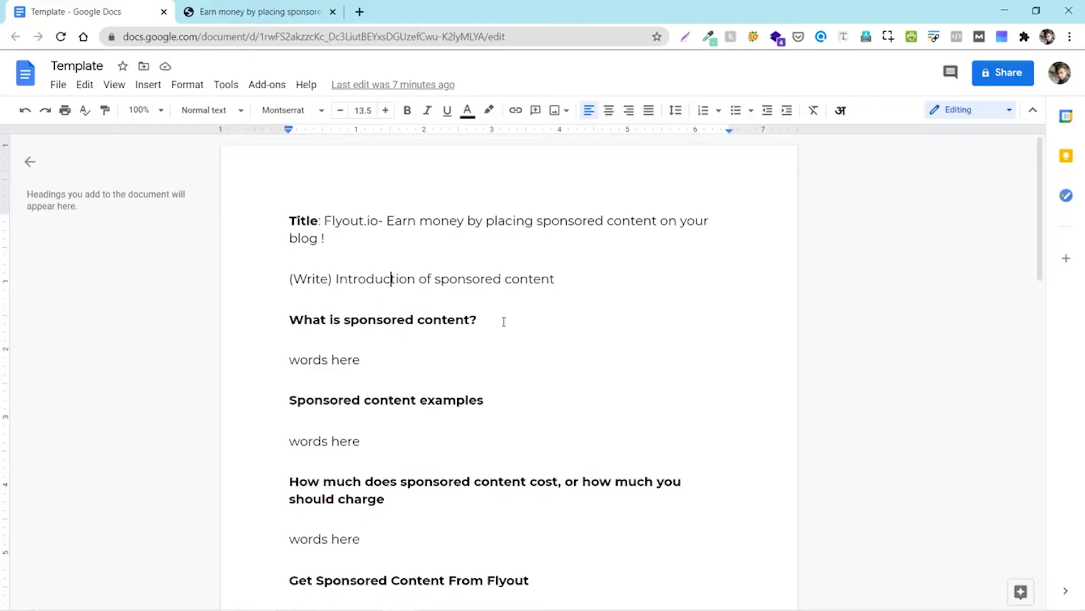
{"action": "scroll", "coordinate": [503, 321], "scroll_direction": "down", "scroll_amount": 4}
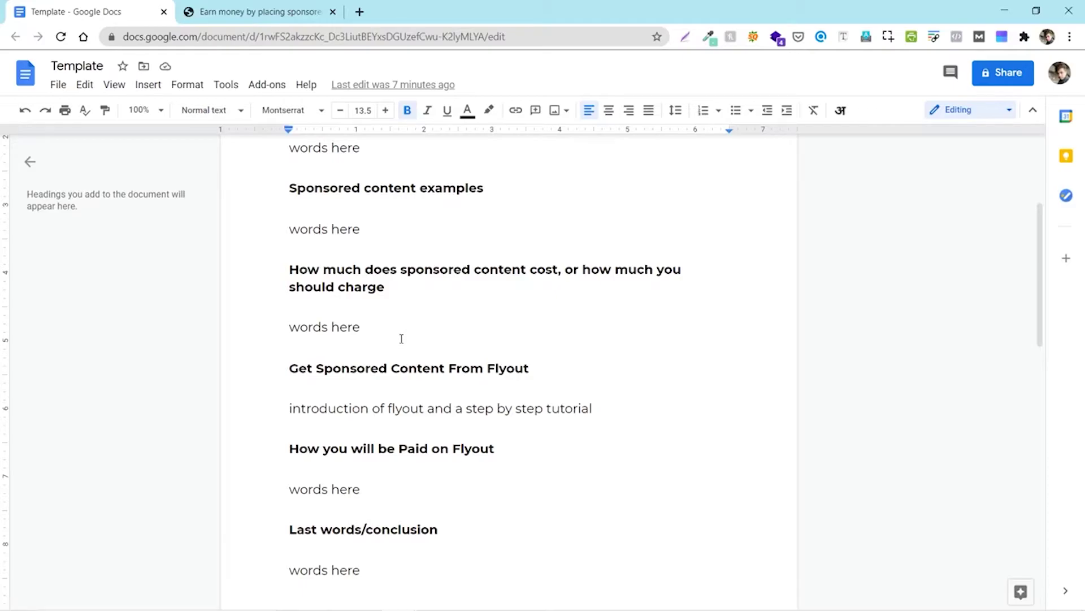
{"action": "scroll", "coordinate": [516, 414], "scroll_direction": "up", "scroll_amount": 4}
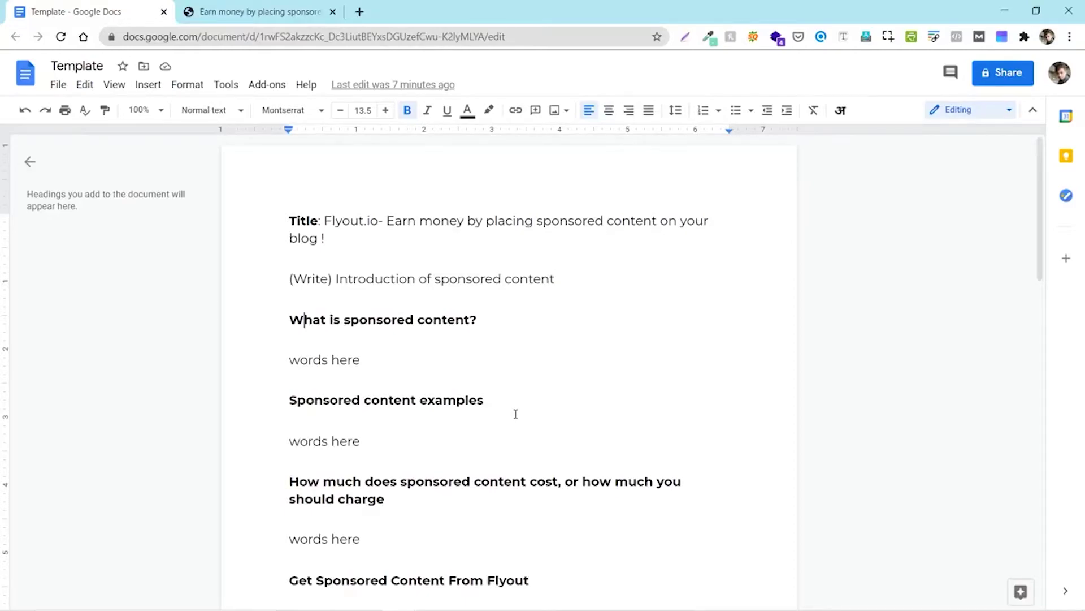
{"action": "left_click_drag", "start_coordinate": [362, 360], "coordinate": [373, 365]}
{"action": "left_click", "coordinate": [299, 360]}
{"action": "scroll", "coordinate": [484, 320], "scroll_direction": "down", "scroll_amount": 2}
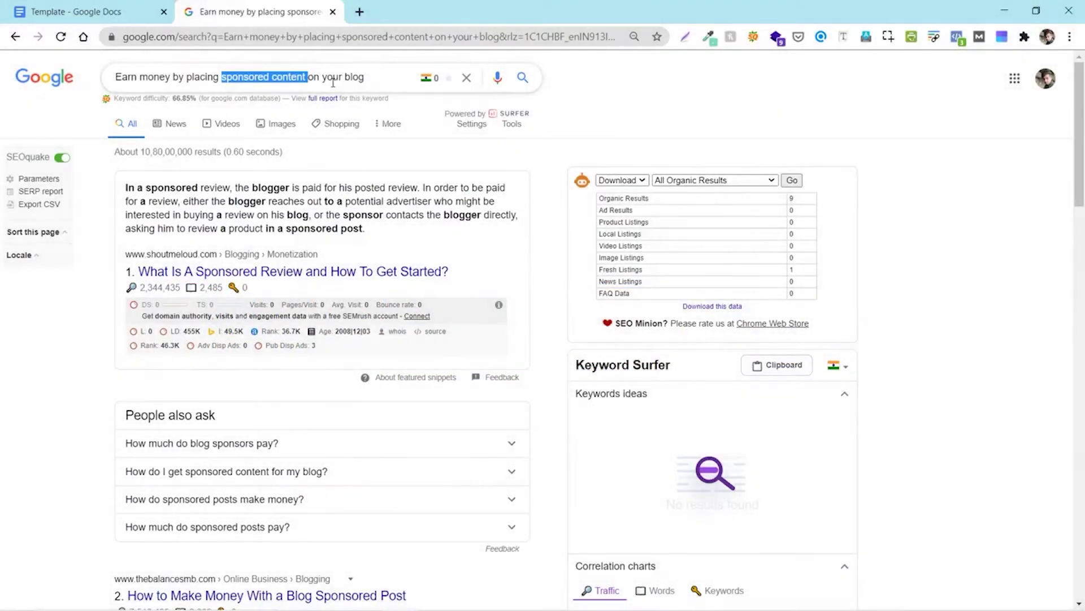
{"action": "scroll", "coordinate": [439, 344], "scroll_direction": "down", "scroll_amount": 10}
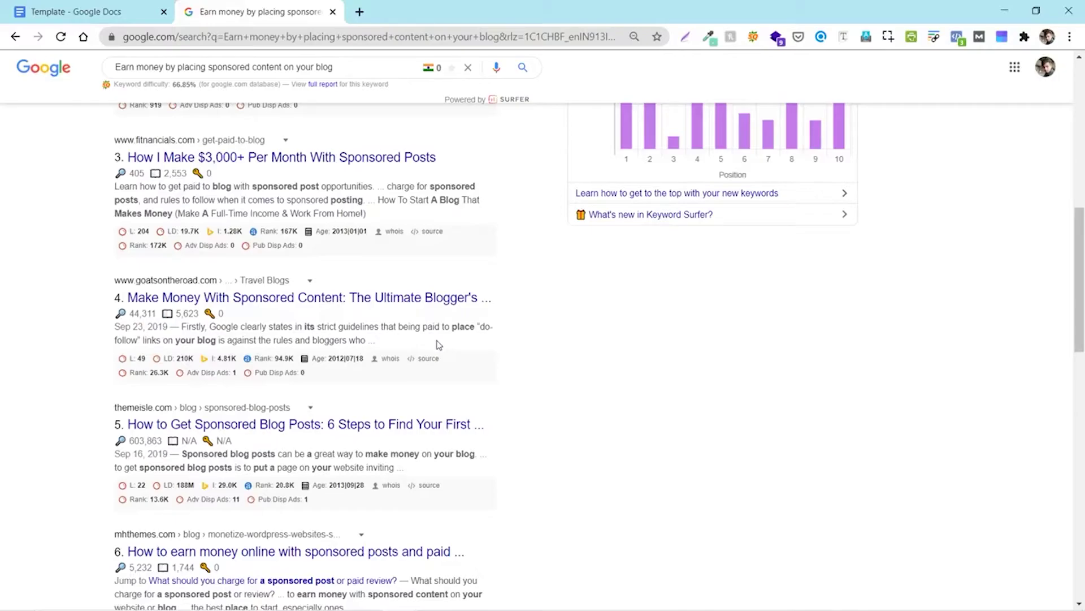
Search Google in a new tab for the same phrase with the site name added: "Earn money by placing sponsored content on your blog quora".
{"action": "left_click", "coordinate": [290, 67]}
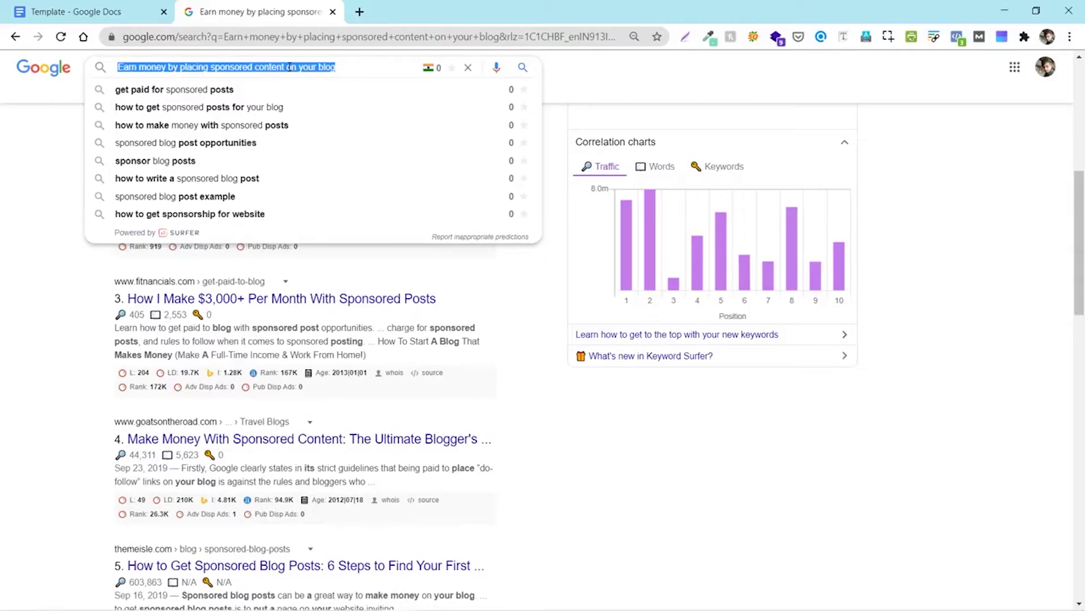
{"action": "key", "text": "ctrl+t"}
{"action": "left_click", "coordinate": [471, 300]}
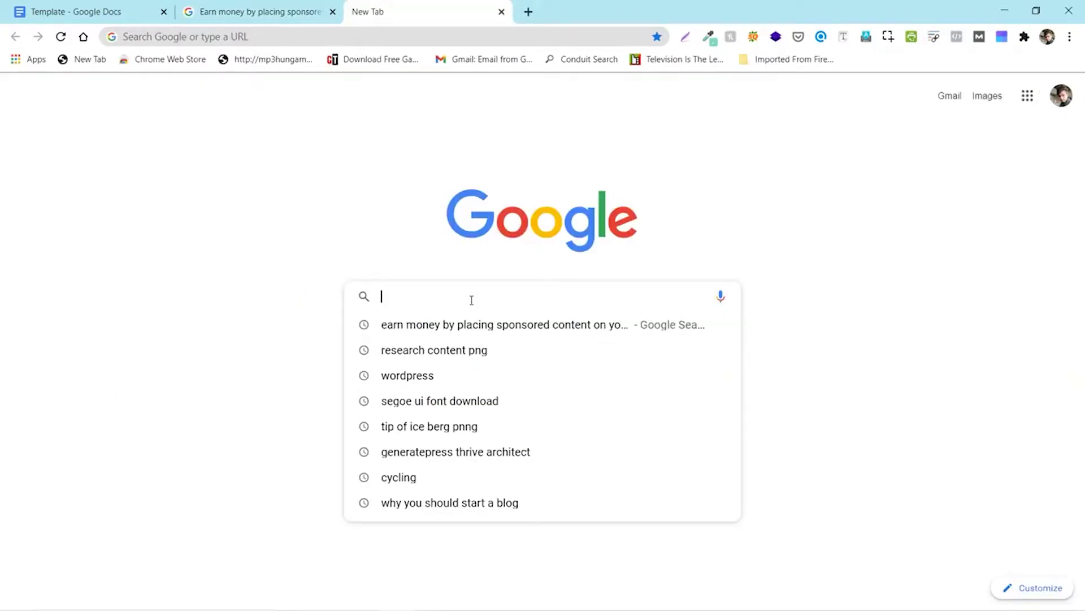
{"action": "type", "text": "Earn money by placing sponsored content on your blog quora"}
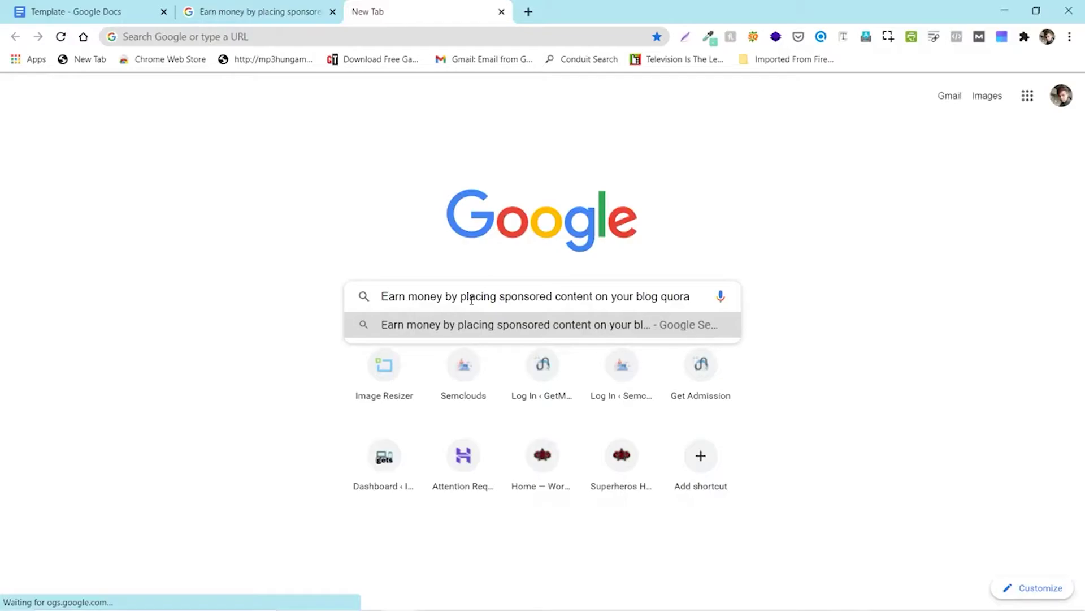
{"action": "left_click_drag", "start_coordinate": [658, 296], "coordinate": [382, 296]}
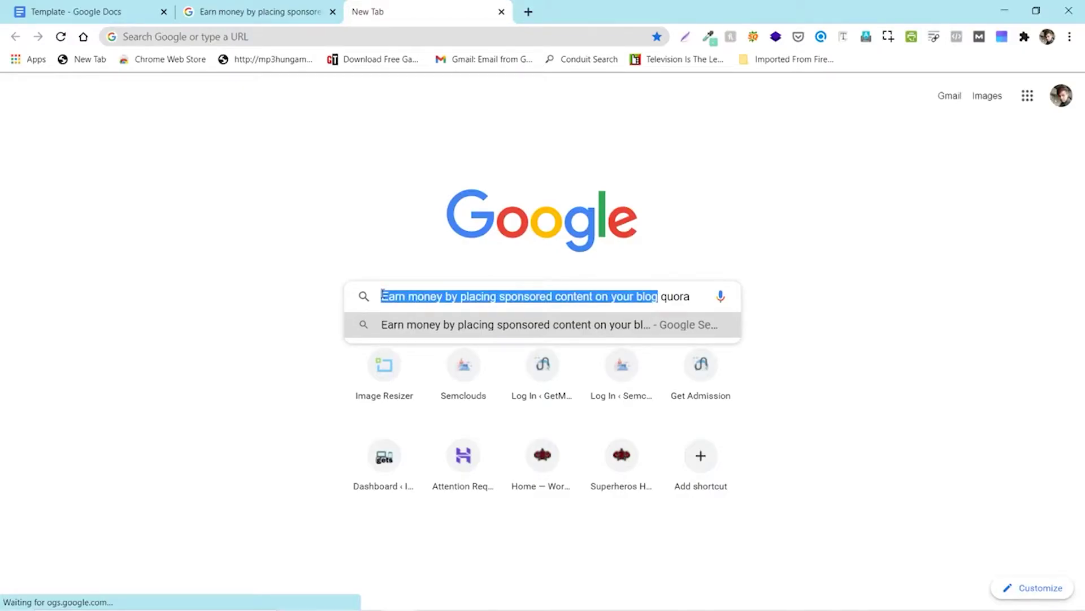
{"action": "left_click", "coordinate": [382, 296]}
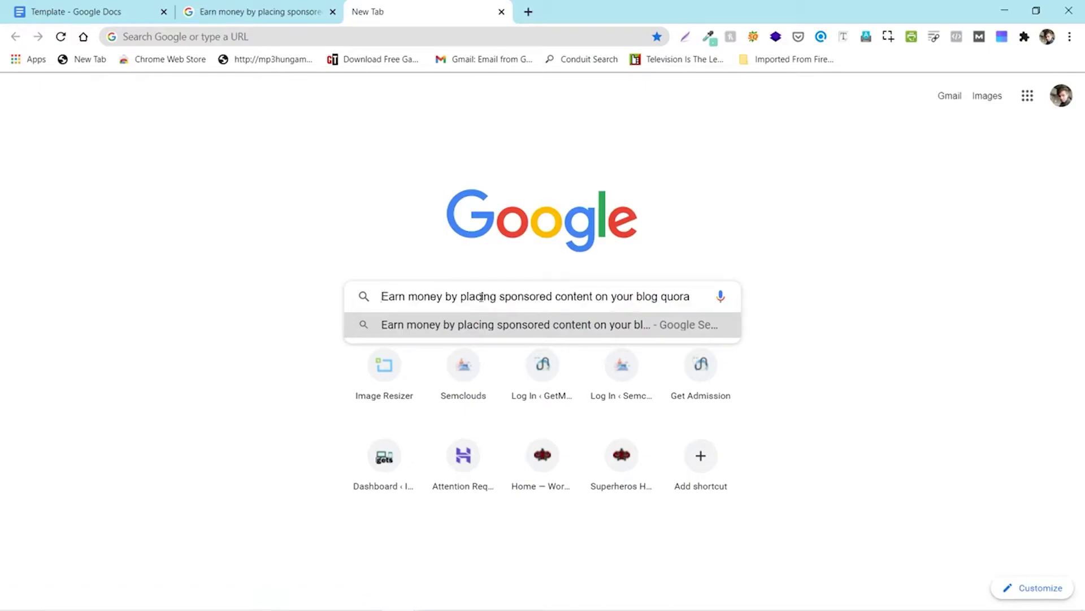
{"action": "double_click", "coordinate": [675, 297]}
{"action": "mouse_move", "coordinate": [675, 296]}
{"action": "left_mouse_down"}
{"action": "mouse_move", "coordinate": [363, 298]}
{"action": "mouse_move", "coordinate": [679, 300]}
{"action": "left_mouse_up"}
{"action": "left_click", "coordinate": [689, 298]}
{"action": "key", "text": "Return"}
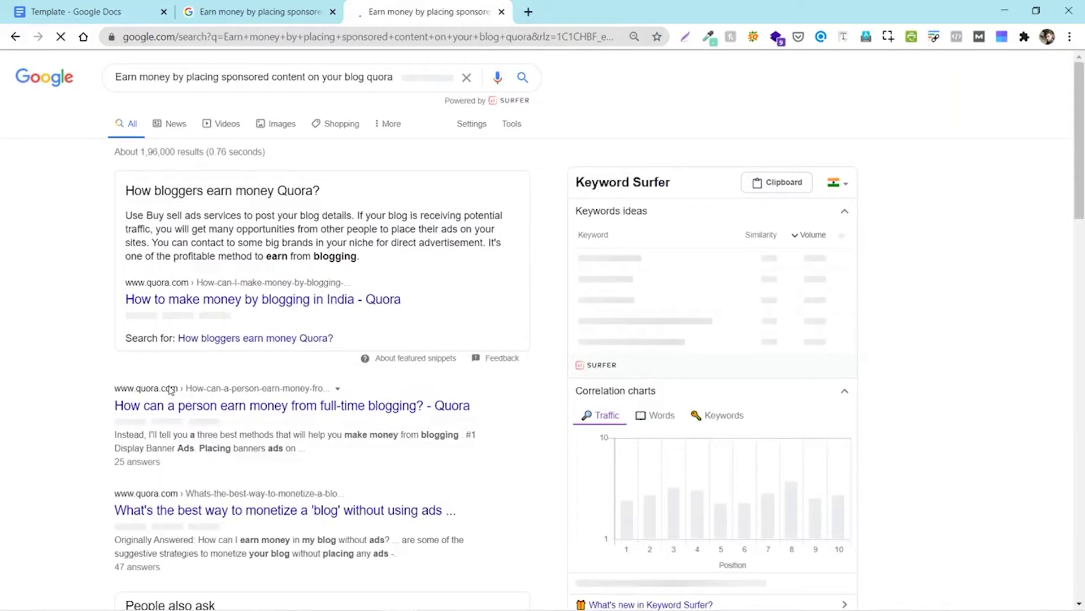
Look through the Quora results and open the question "How to get sponsored posts deals on my blog".
{"action": "scroll", "coordinate": [299, 352], "scroll_direction": "down", "scroll_amount": 10}
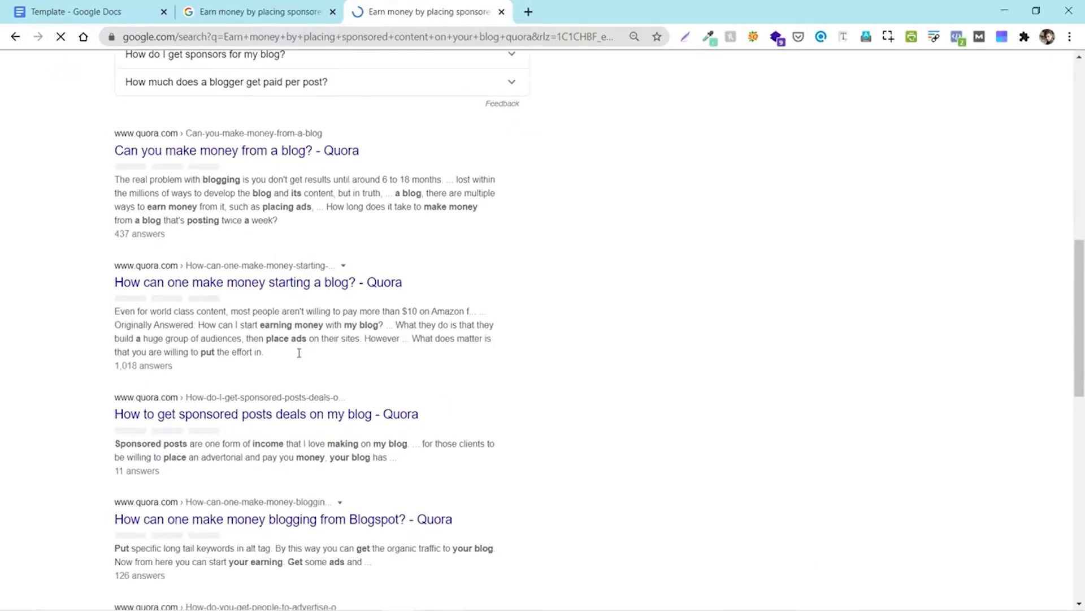
{"action": "scroll", "coordinate": [299, 352], "scroll_direction": "up", "scroll_amount": 5}
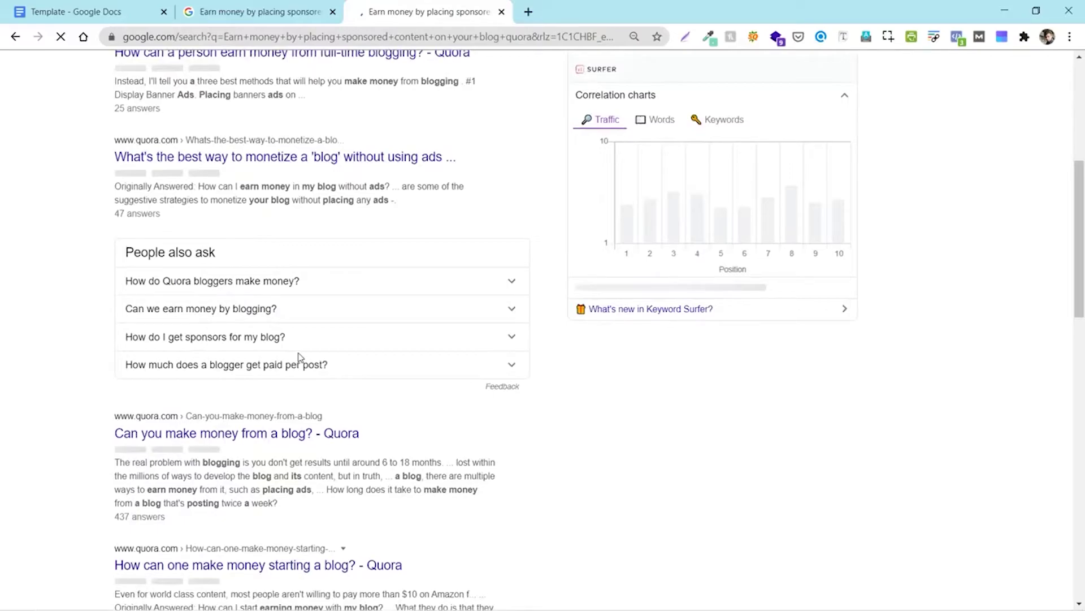
{"action": "scroll", "coordinate": [299, 357], "scroll_direction": "up", "scroll_amount": 6}
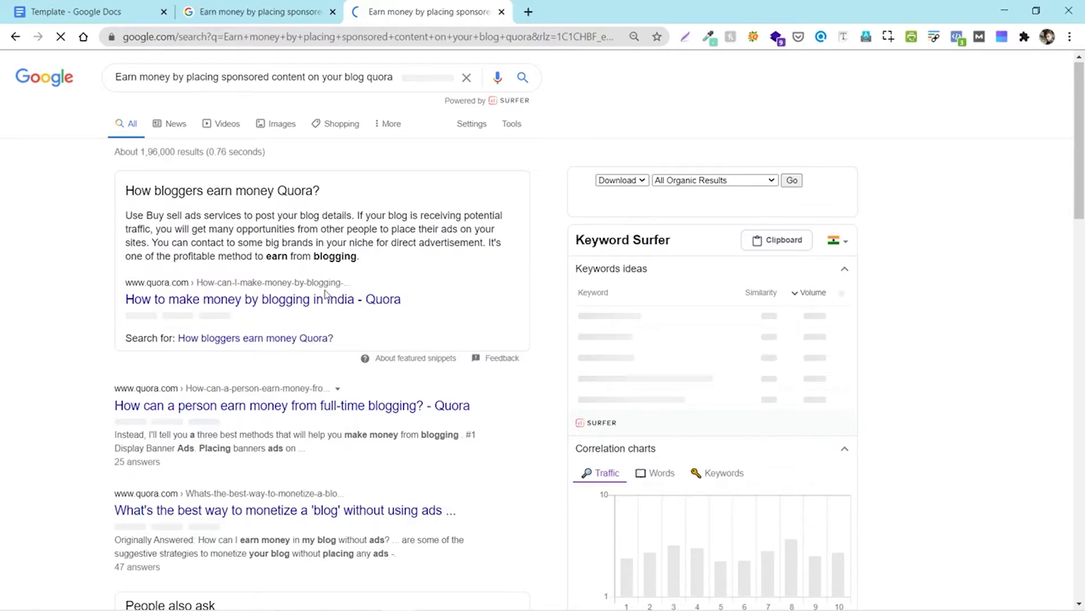
{"action": "scroll", "coordinate": [325, 294], "scroll_direction": "down", "scroll_amount": 4}
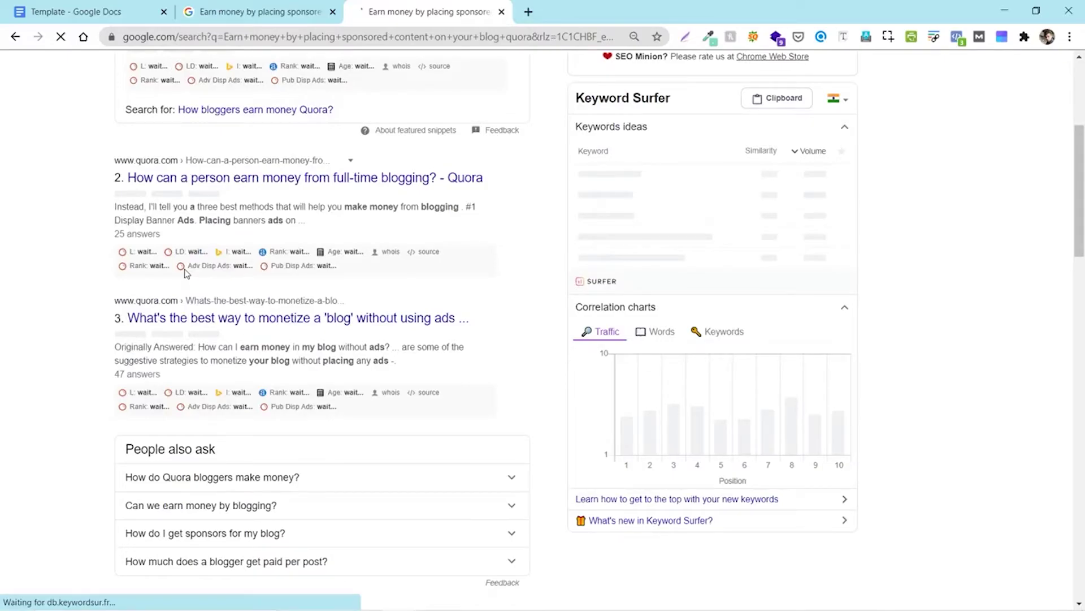
{"action": "scroll", "coordinate": [298, 446], "scroll_direction": "down", "scroll_amount": 7}
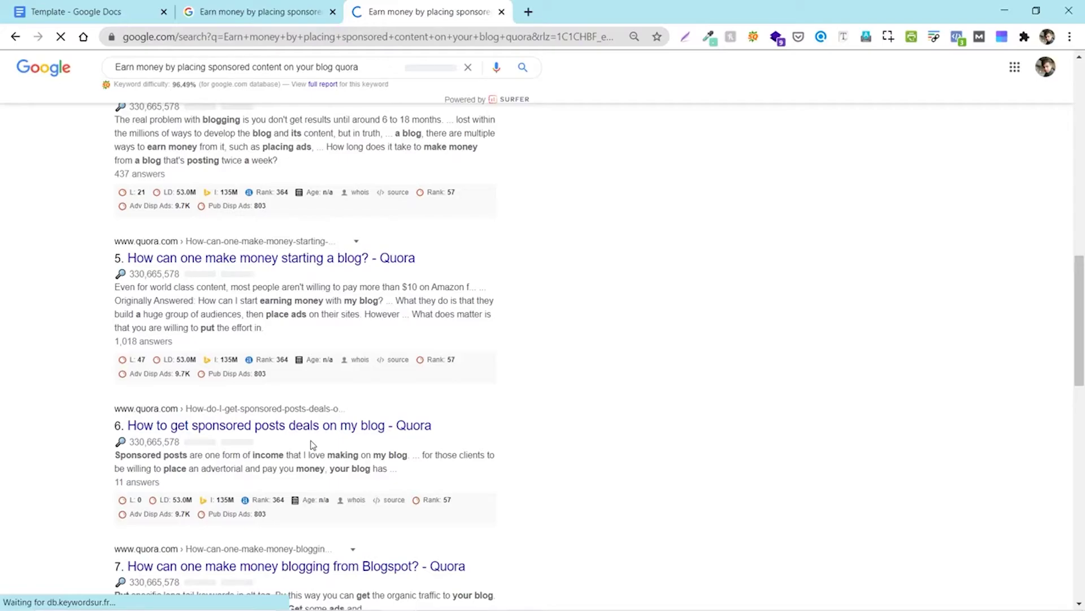
{"action": "left_click", "coordinate": [260, 12]}
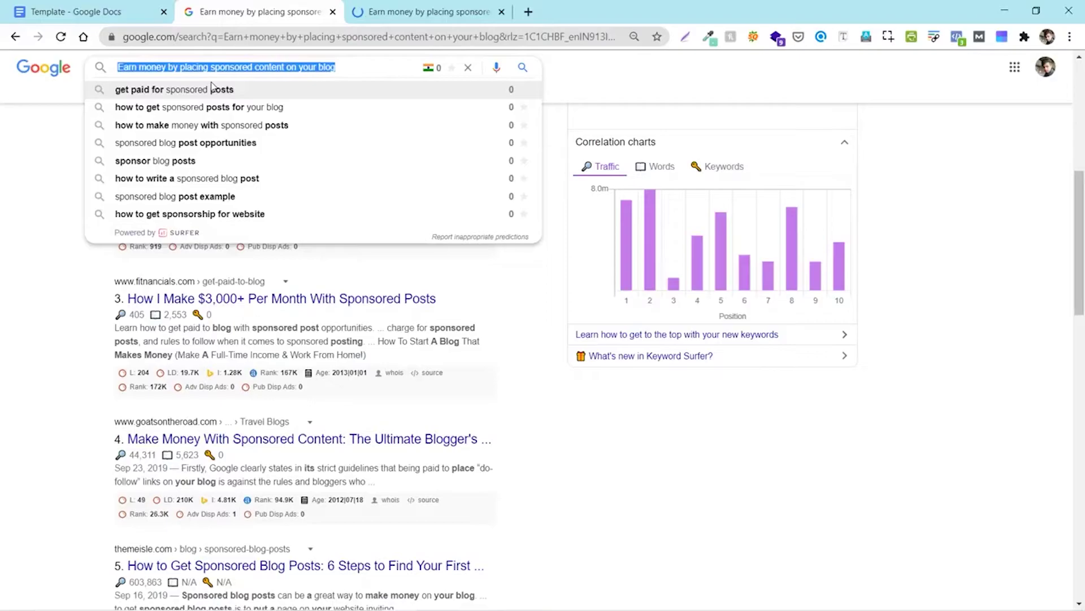
{"action": "key", "text": "ctrl+Tab"}
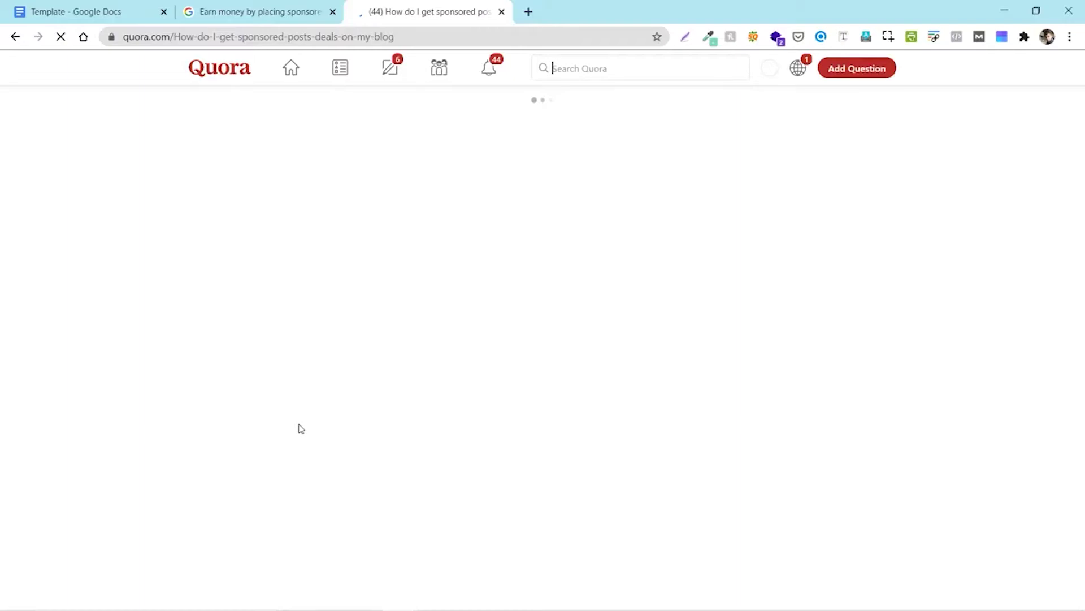
Read through the answers on the Quora question page and check them against the Google results and the template's "What is sponsored content?" section.
{"action": "scroll", "coordinate": [513, 287], "scroll_direction": "down", "scroll_amount": 3}
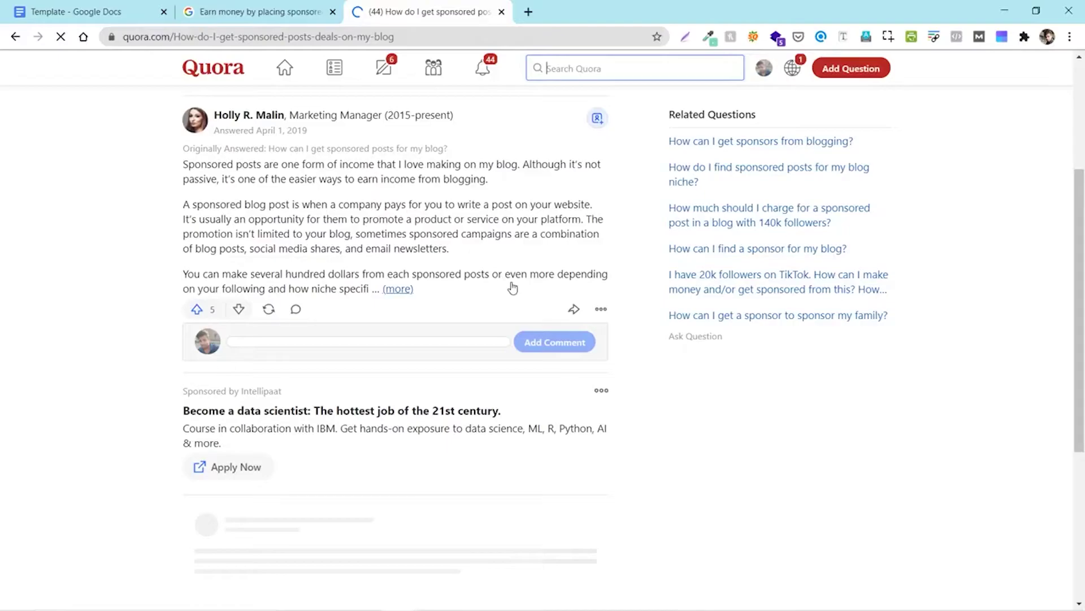
{"action": "scroll", "coordinate": [287, 347], "scroll_direction": "down", "scroll_amount": 10}
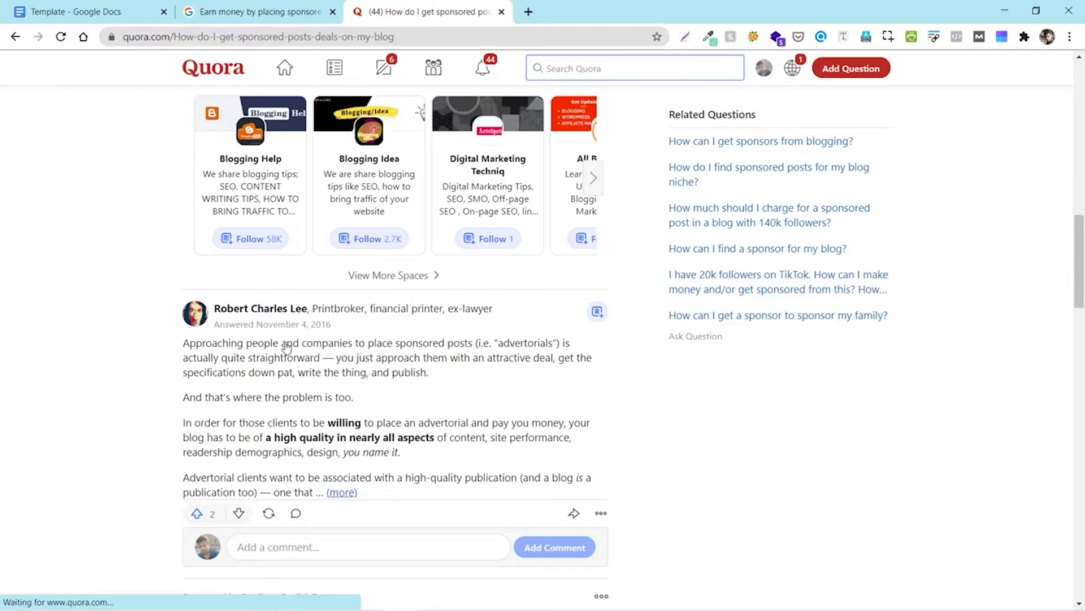
{"action": "key", "text": "ctrl+shift+Tab"}
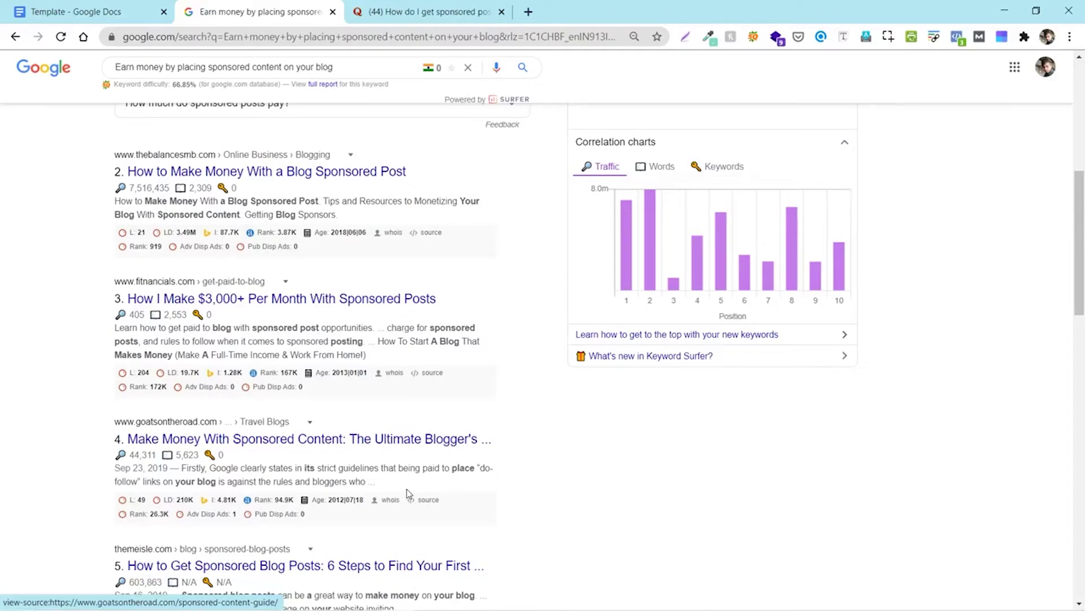
{"action": "key", "text": "ctrl+shift+Tab"}
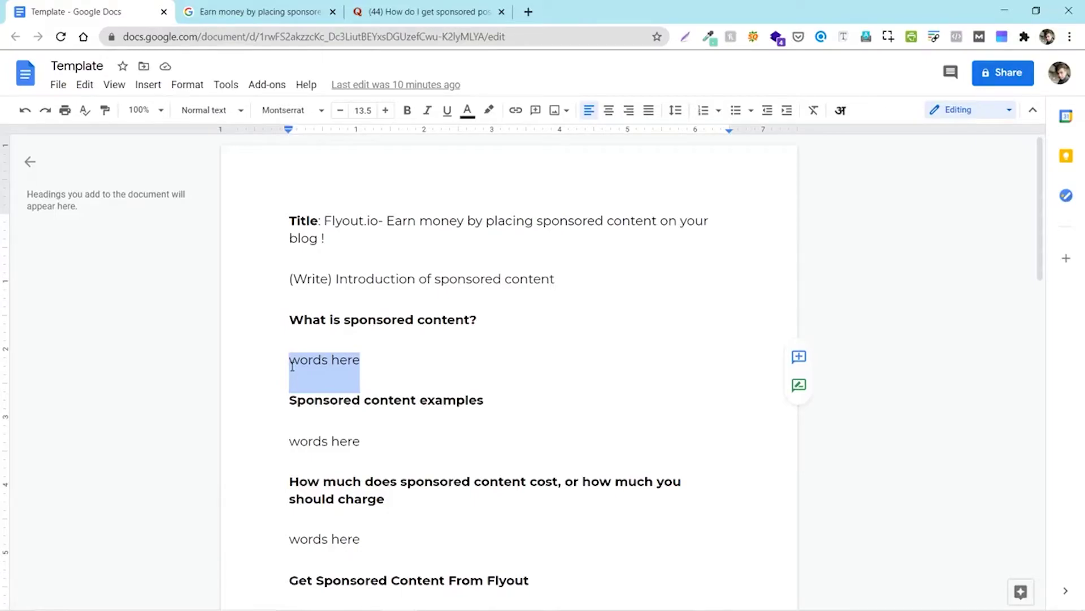
{"action": "left_click", "coordinate": [294, 366]}
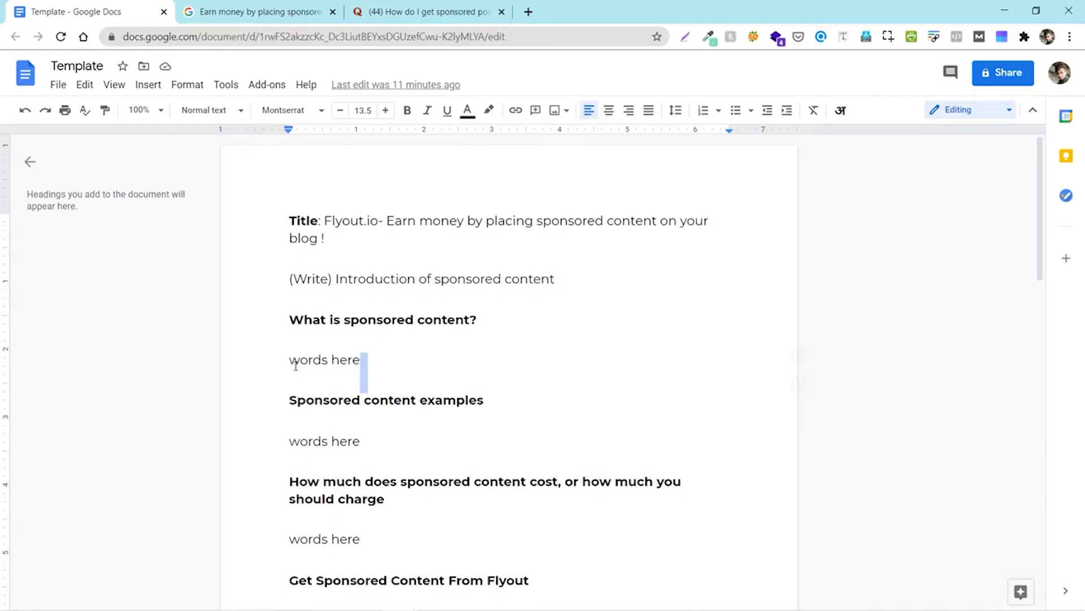
{"action": "key", "text": "ctrl+shift+Tab"}
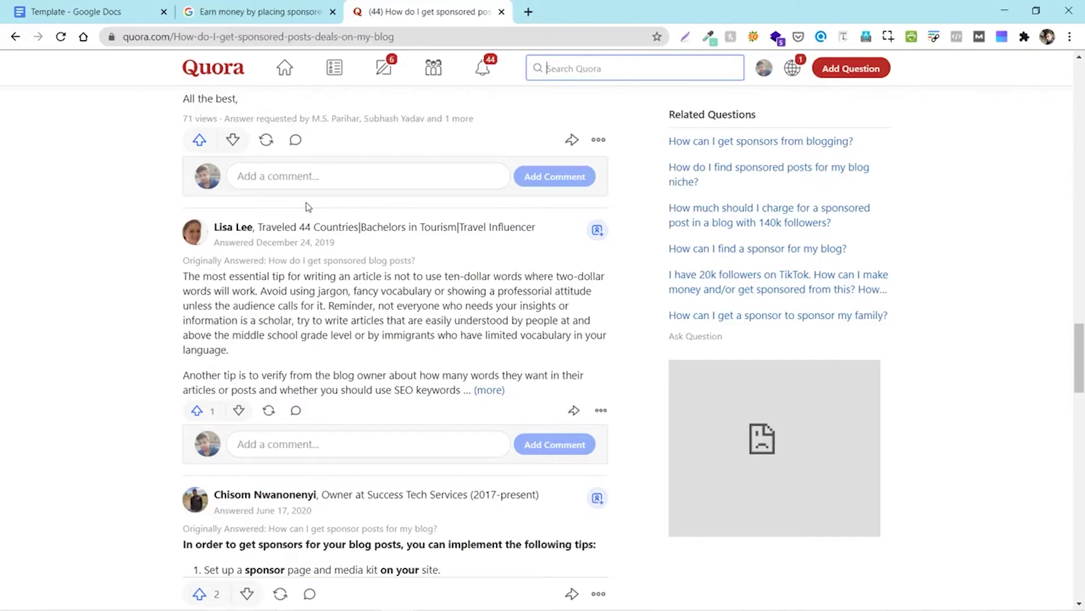
Open youtube.com in a new tab and search it for the phrase copied from Google, "Earn money by placing sponsored content on your blog".
{"action": "key", "text": "ctrl+t"}
{"action": "type", "text": "youtube.com"}
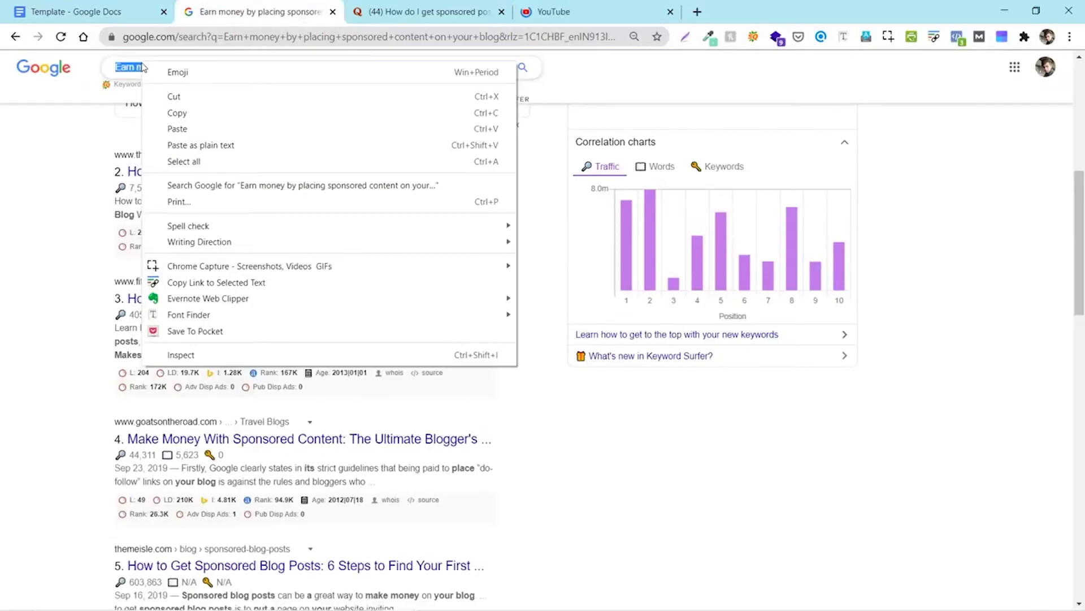
{"action": "left_click", "coordinate": [195, 109]}
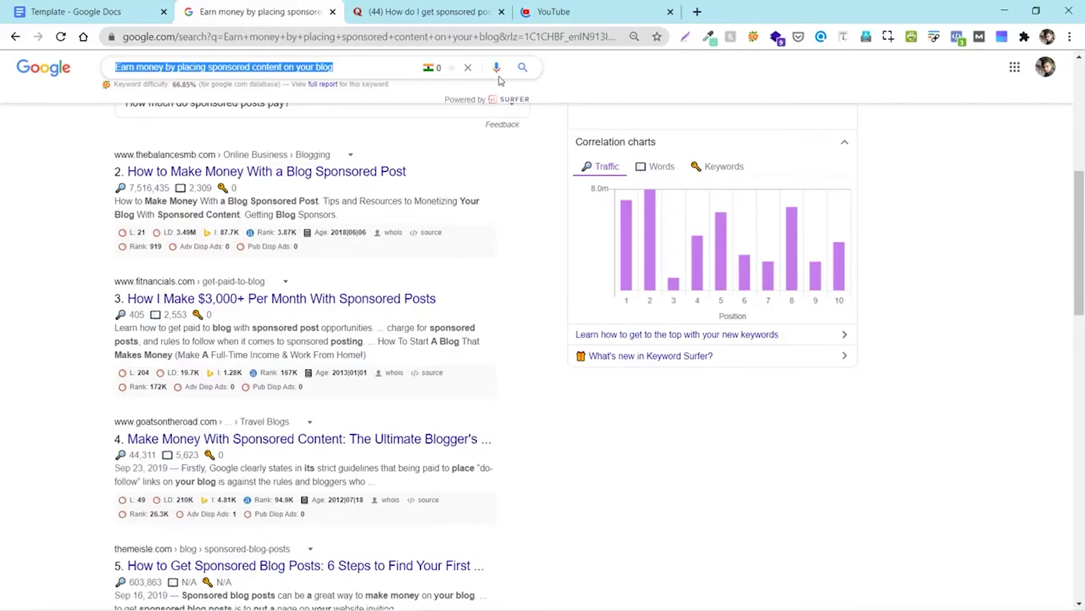
{"action": "key", "text": "ctrl+1"}
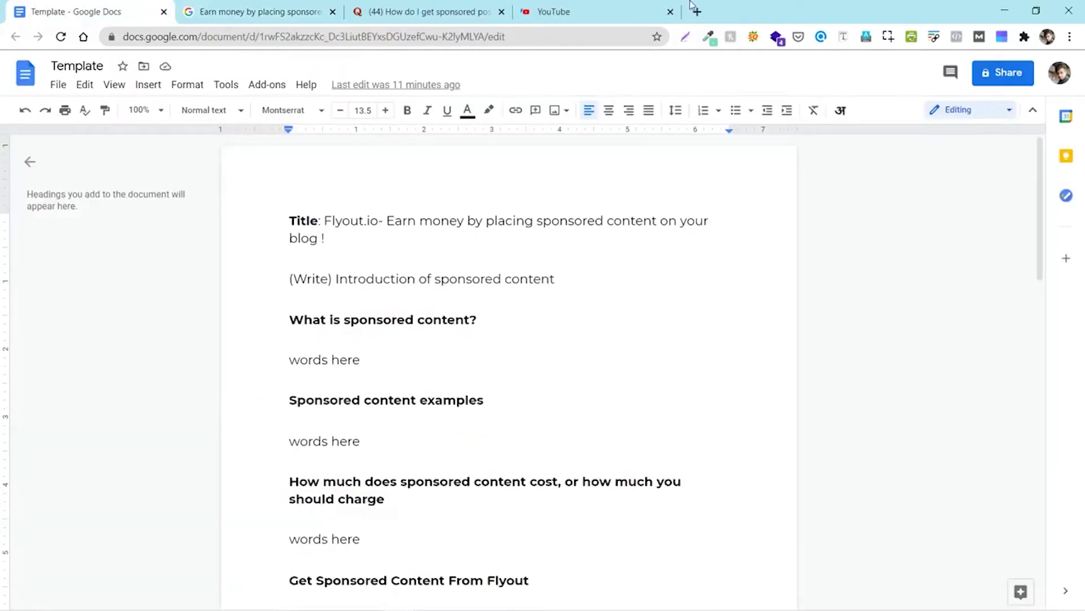
{"action": "key", "text": "ctrl+4"}
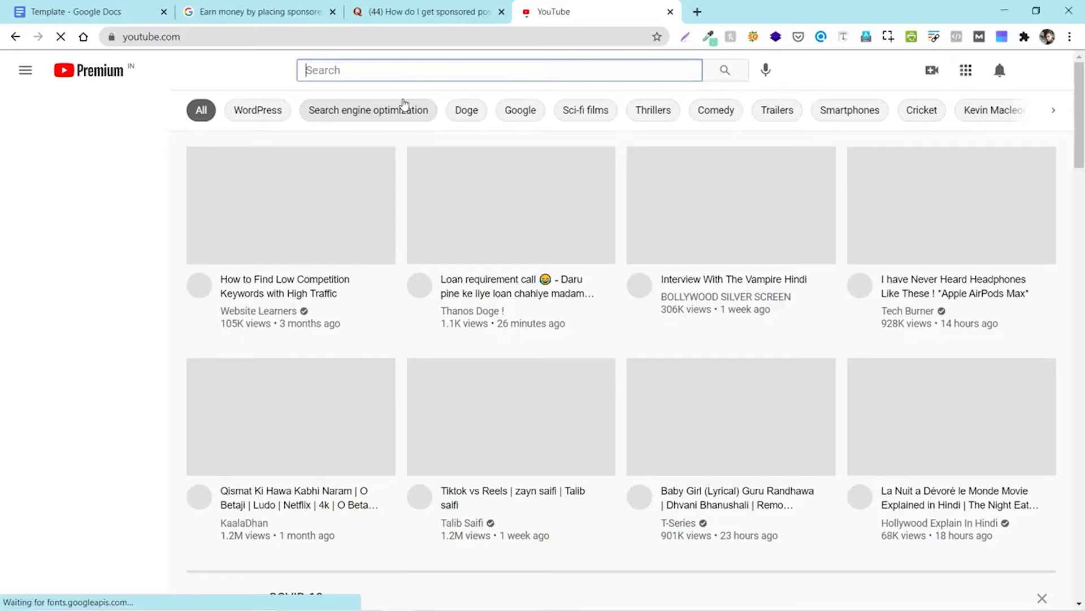
{"action": "type", "text": "Earn money by placing sponsored content on your blog"}
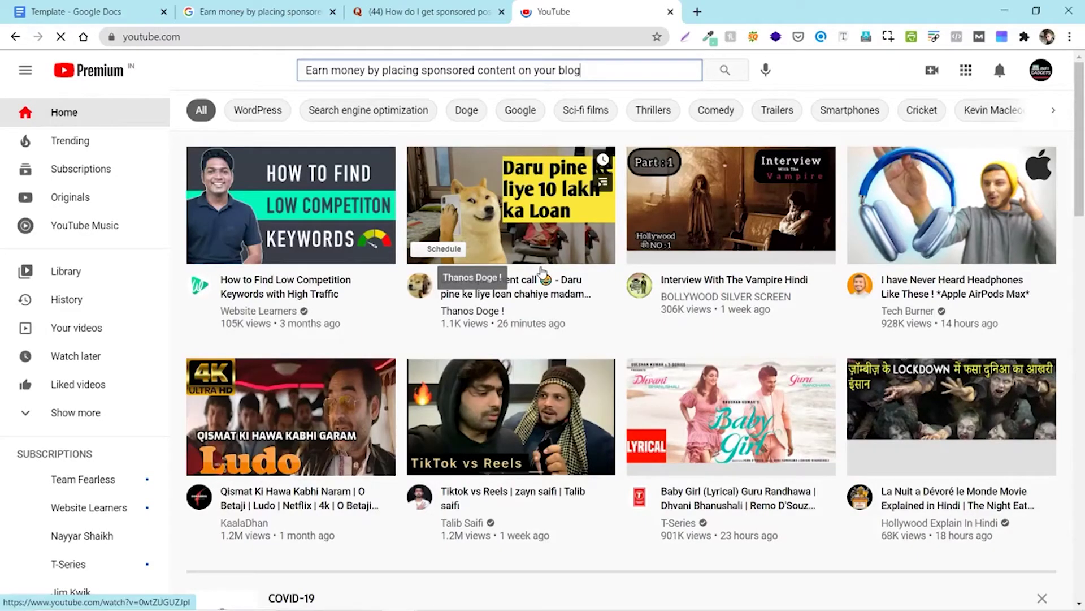
{"action": "left_click", "coordinate": [729, 70]}
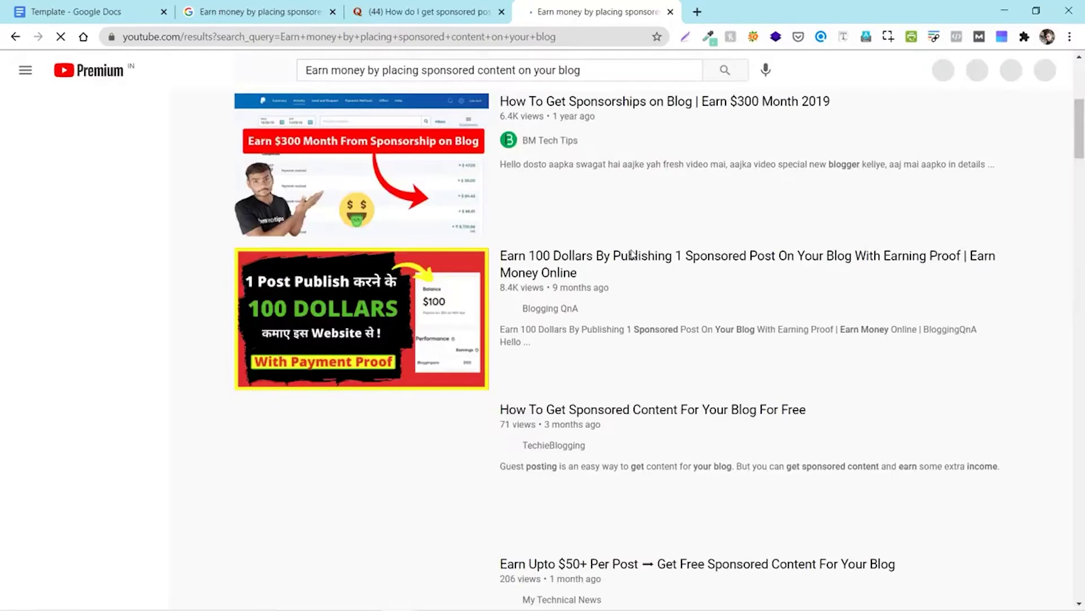
Look through the YouTube video results, compare them with the Google results page, and return to the template document.
{"action": "scroll", "coordinate": [632, 254], "scroll_direction": "down", "scroll_amount": 3}
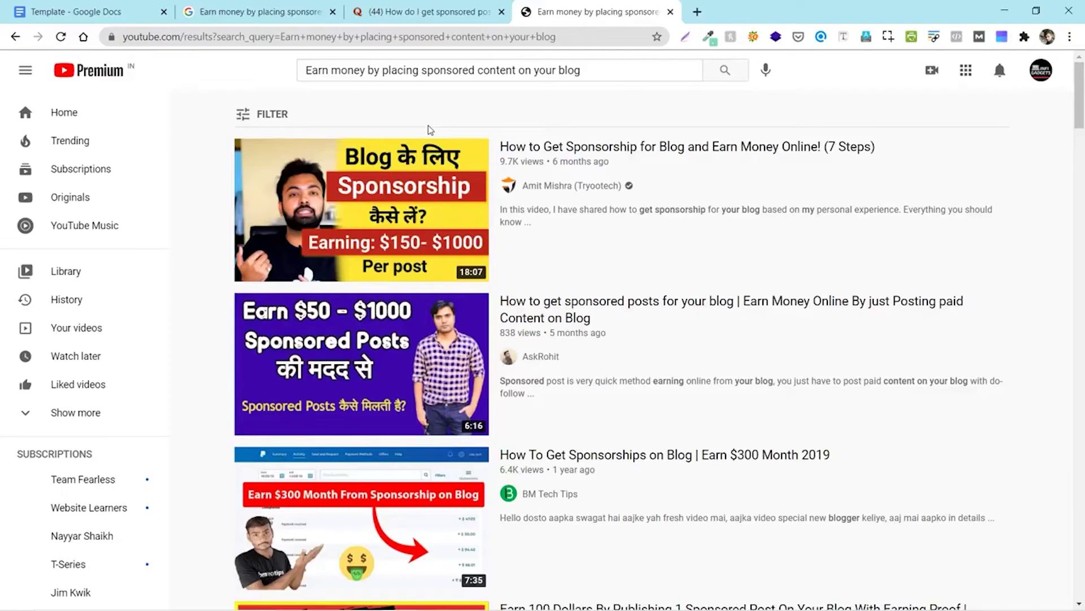
{"action": "key", "text": "ctrl+2"}
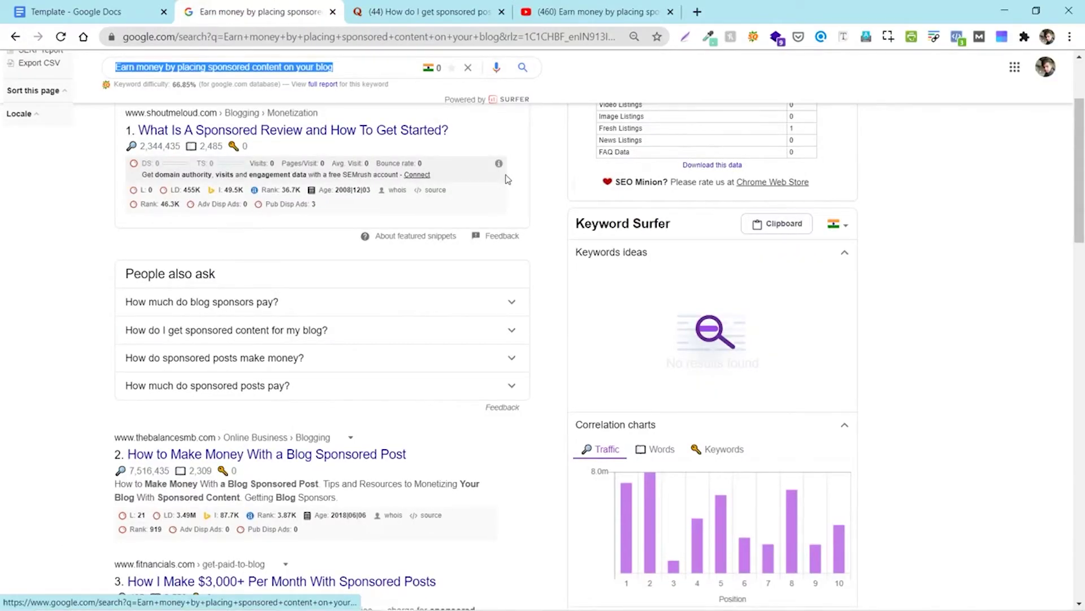
{"action": "scroll", "coordinate": [93, 204], "scroll_direction": "up", "scroll_amount": 3}
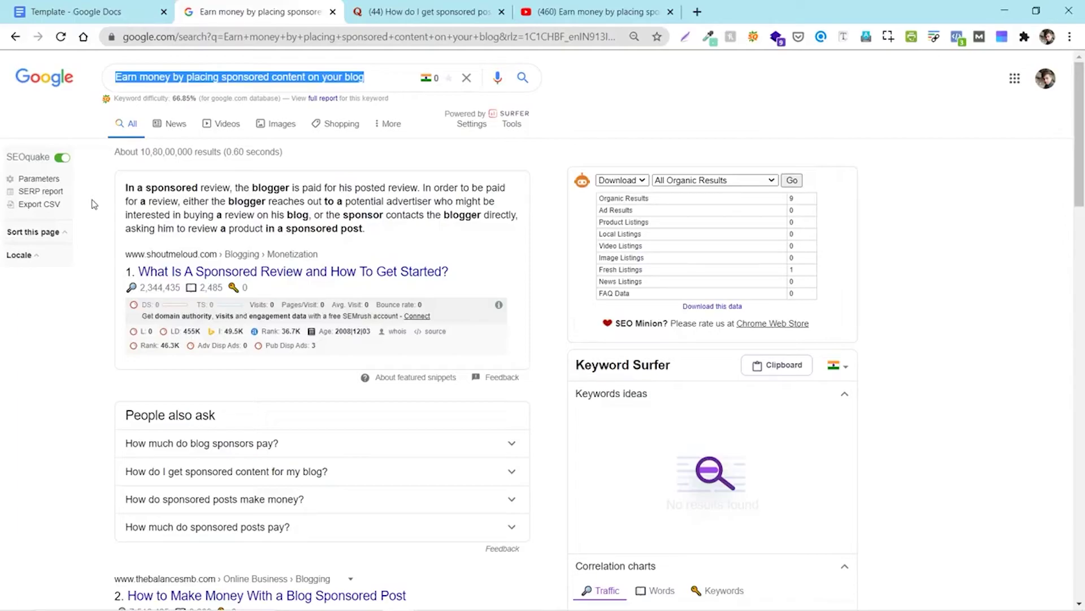
{"action": "key", "text": "ctrl+4"}
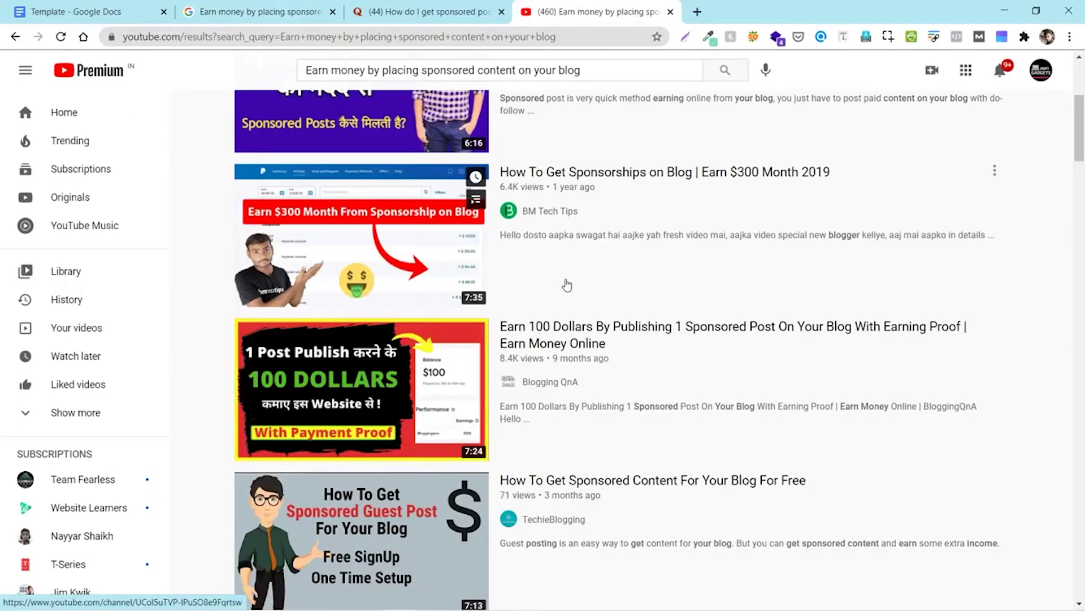
{"action": "key", "text": "ctrl+1"}
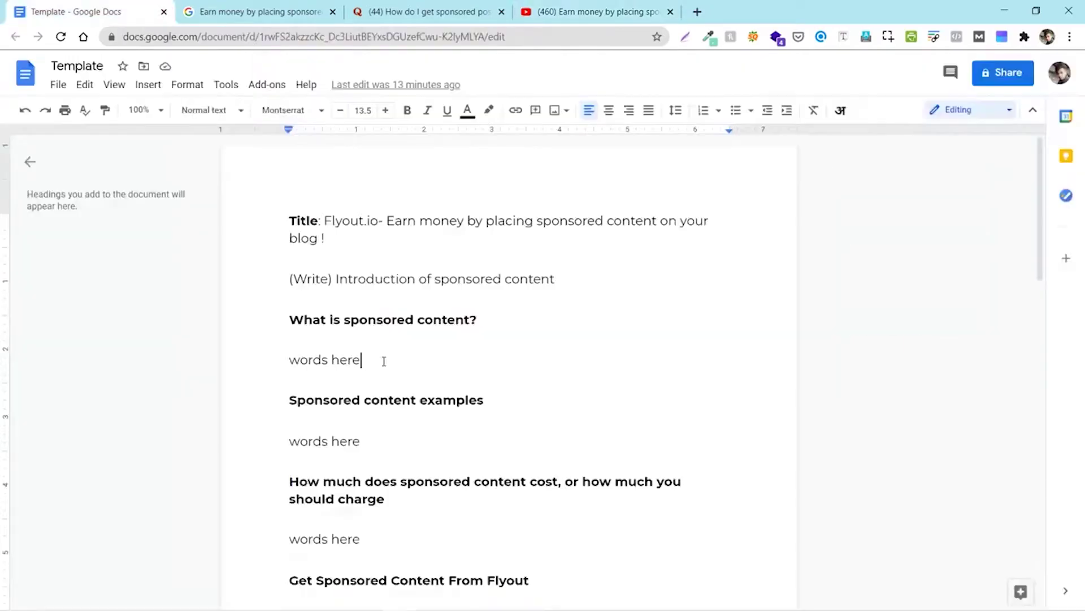
Look through the template down to its "Last words/conclusion" section and open the published Flyout article on semclouds.com.
{"action": "key", "text": "shift+Down"}
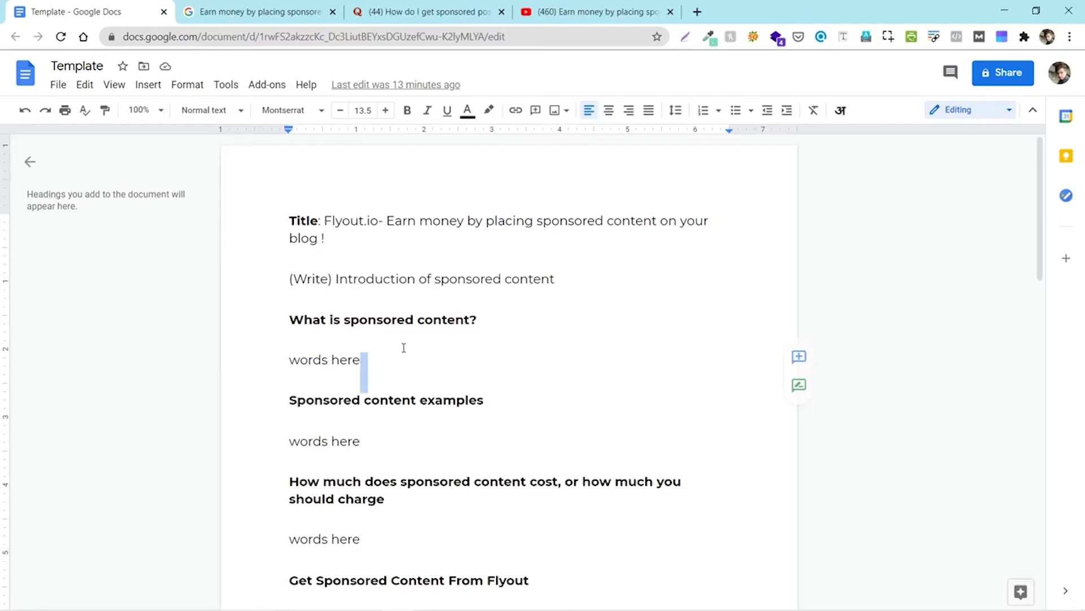
{"action": "scroll", "coordinate": [404, 347], "scroll_direction": "down", "scroll_amount": 10}
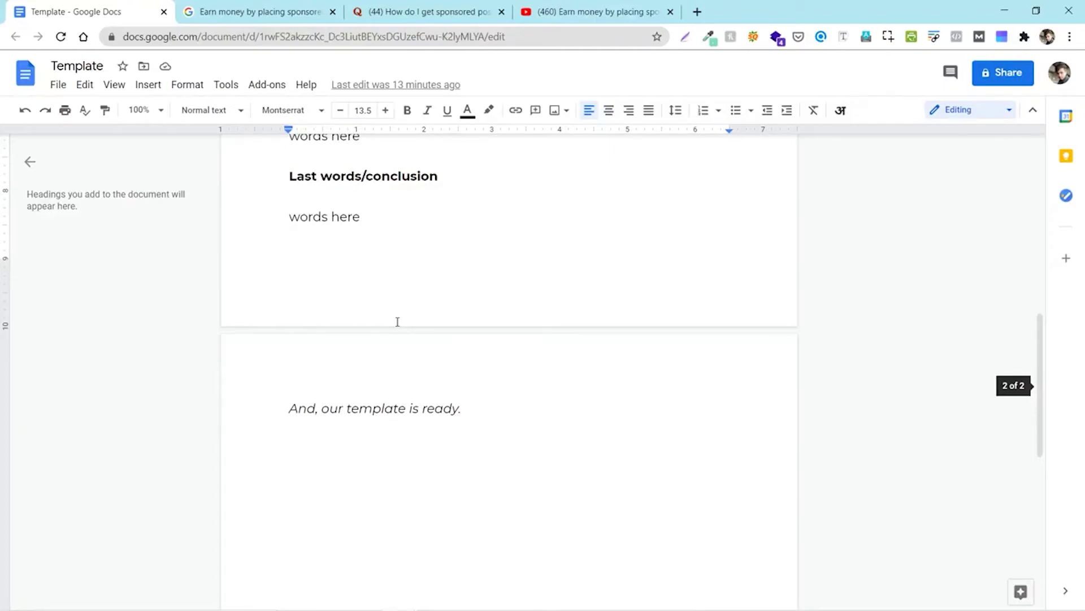
{"action": "triple_click", "coordinate": [397, 322]}
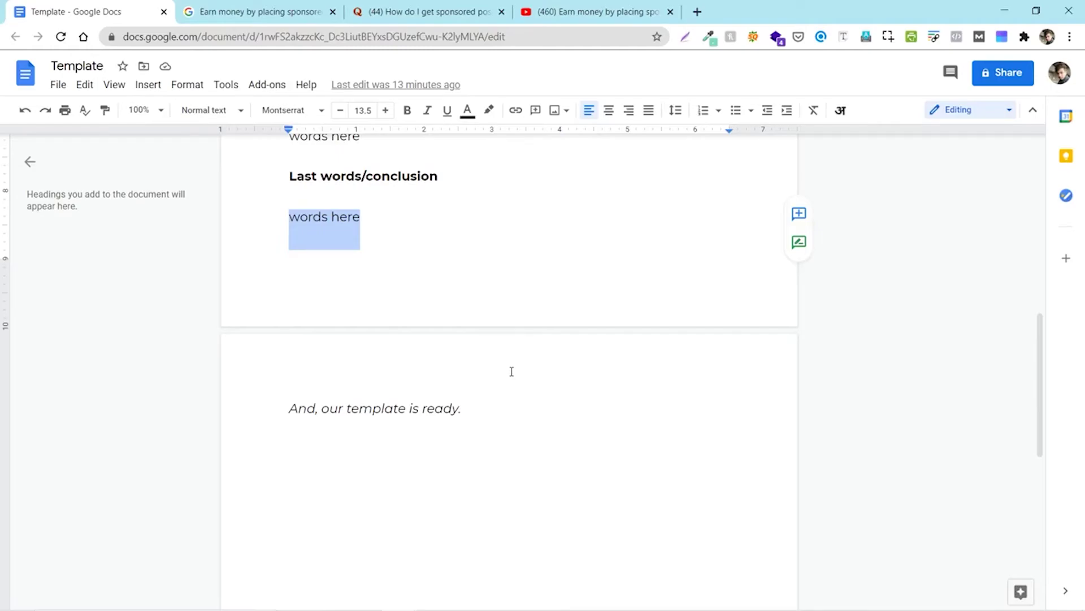
{"action": "key", "text": "ctrl+Home"}
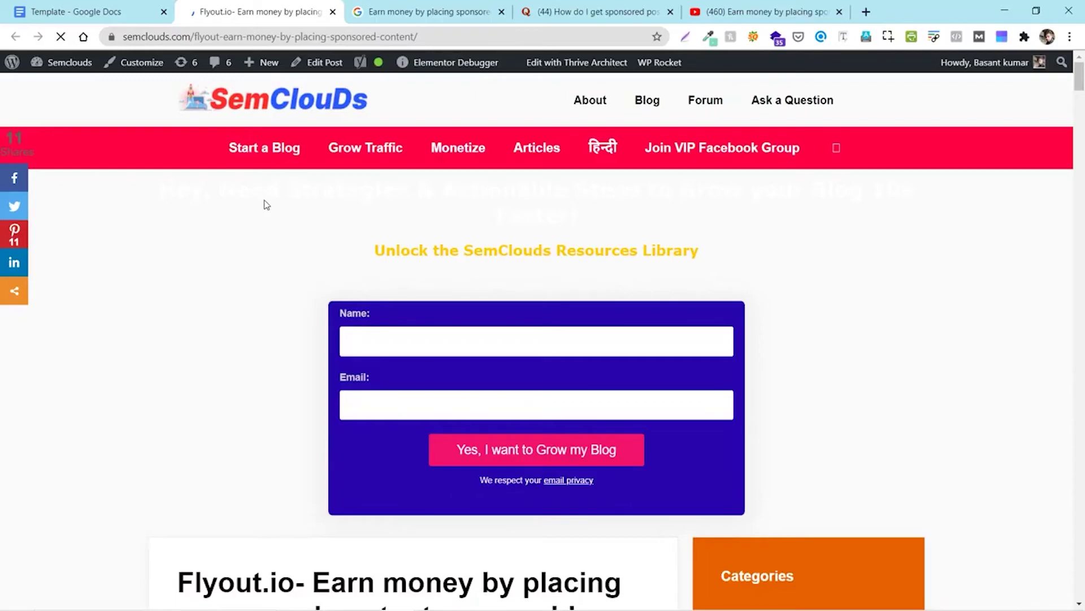
Compare the template's title and introduction with the published article's opening and its "What is Sponsored Content?" section.
{"action": "key", "text": "ctrl+1"}
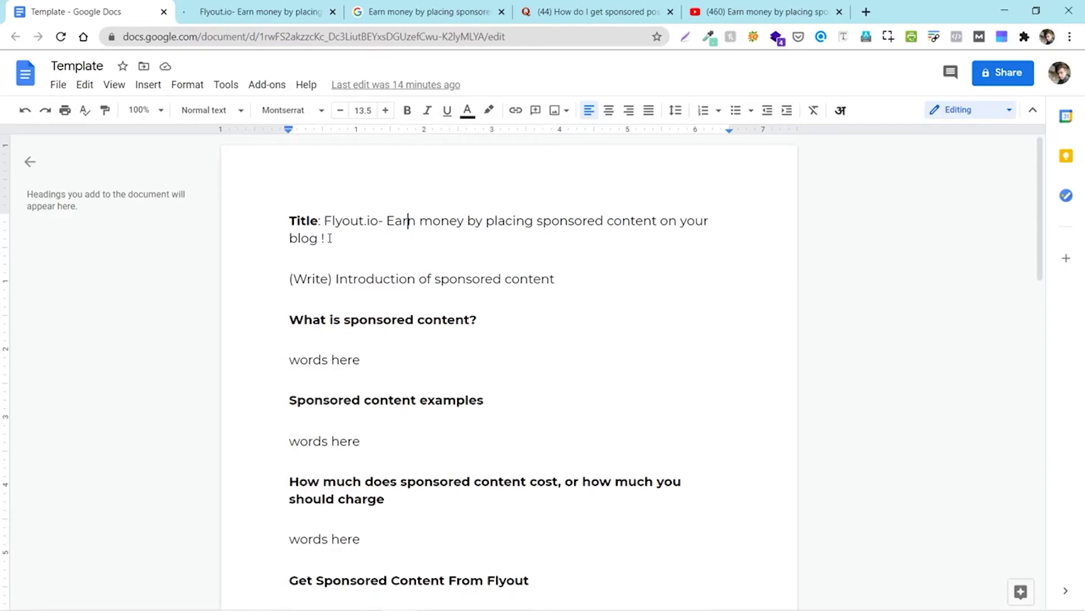
{"action": "key", "text": "ctrl+2"}
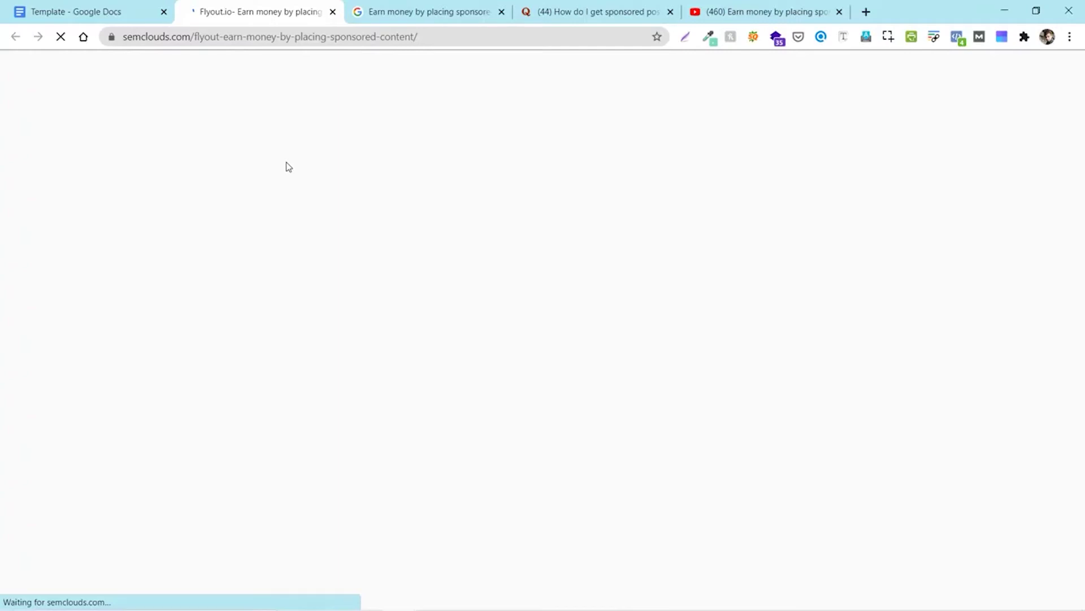
{"action": "scroll", "coordinate": [413, 182], "scroll_direction": "up", "scroll_amount": 6}
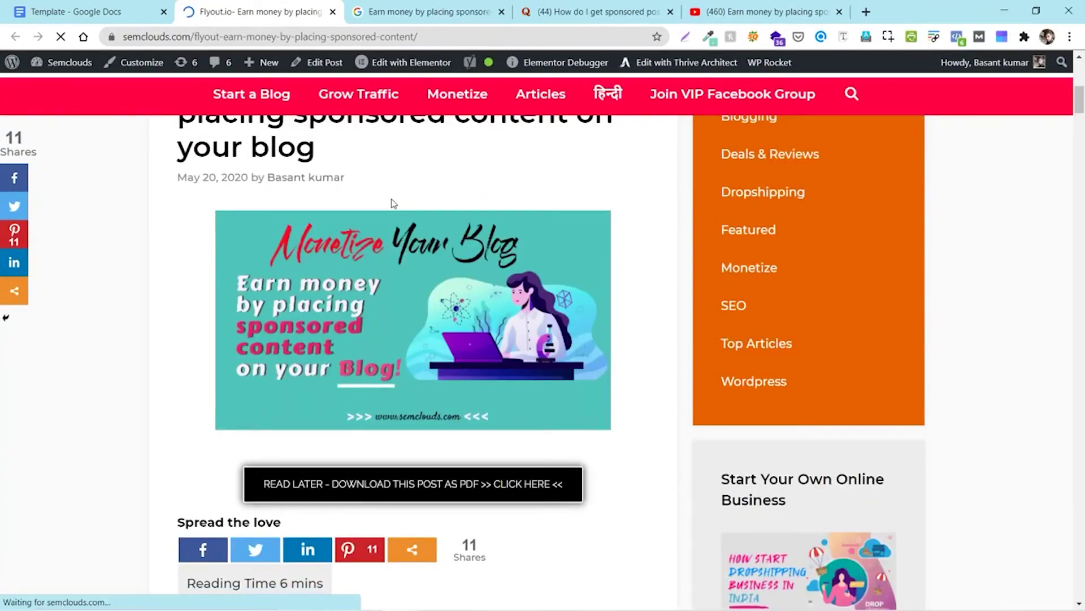
{"action": "scroll", "coordinate": [497, 523], "scroll_direction": "down", "scroll_amount": 8}
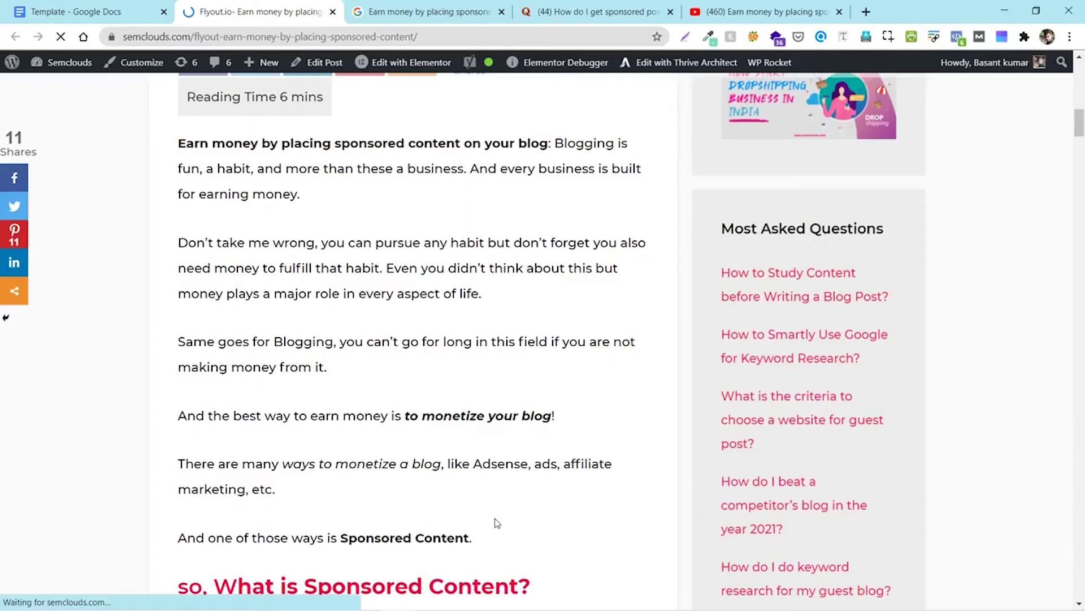
{"action": "scroll", "coordinate": [497, 523], "scroll_direction": "down", "scroll_amount": 5}
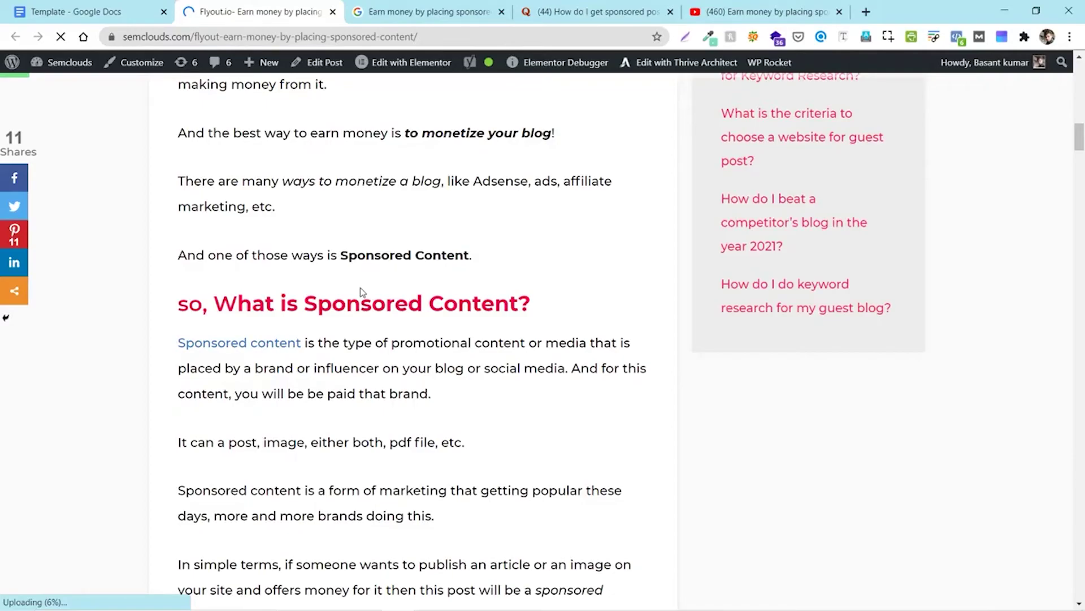
{"action": "key", "text": "ctrl+shift+Tab"}
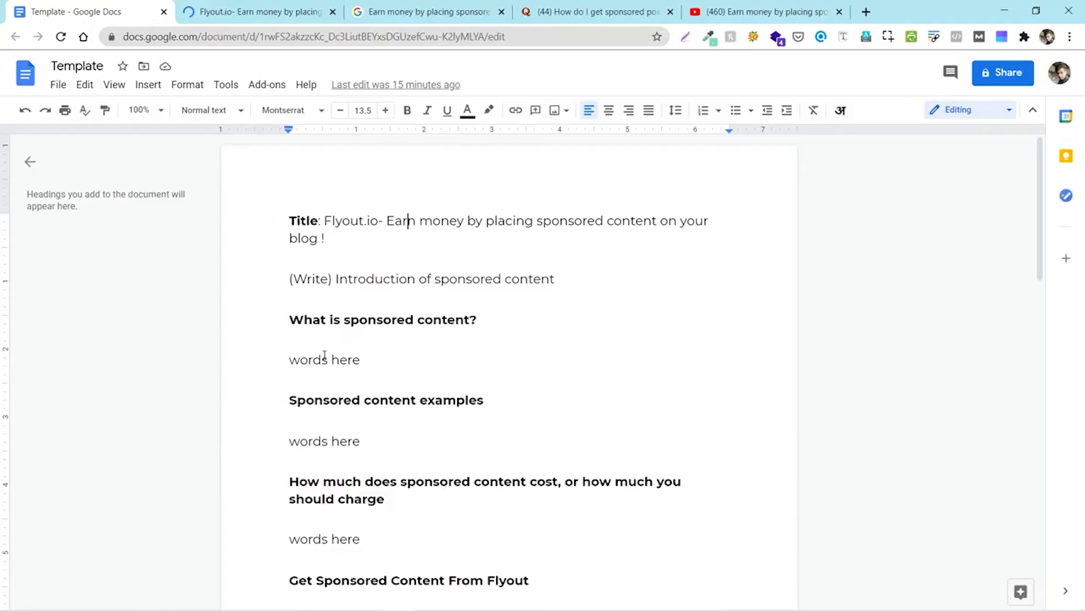
Read the published article from the sponsored content examples through pricing to the Flyout sign-up steps, and return to the template.
{"action": "key", "text": "ctrl+Tab"}
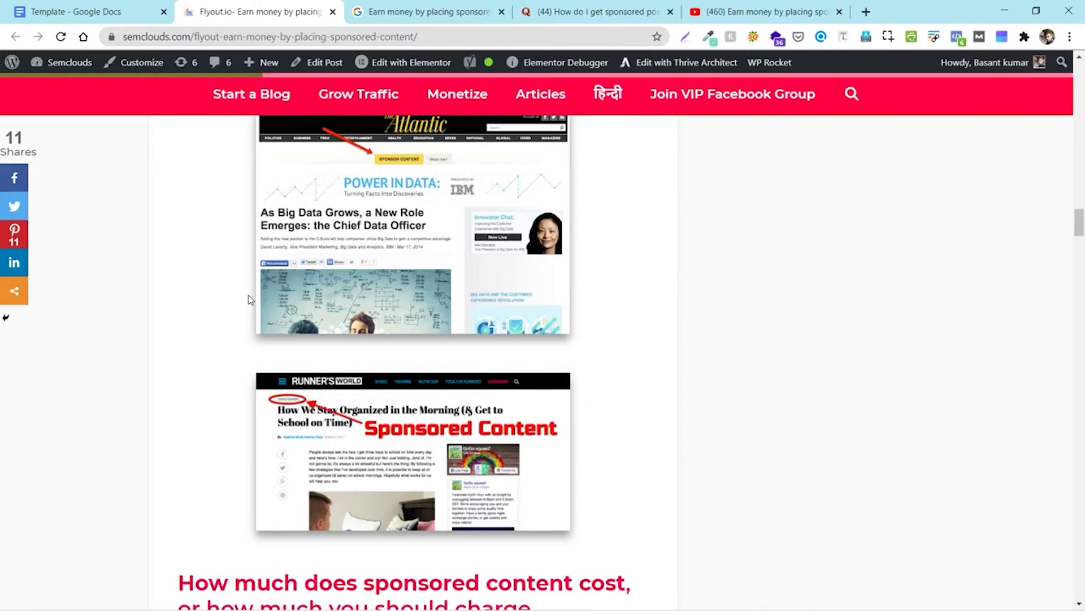
{"action": "scroll", "coordinate": [546, 194], "scroll_direction": "down", "scroll_amount": 7}
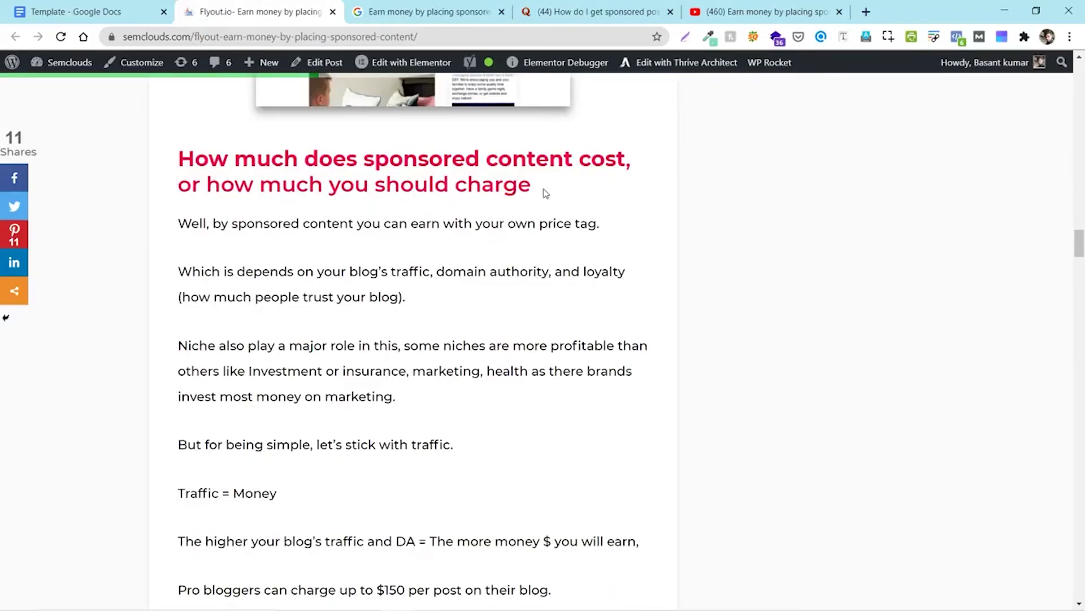
{"action": "scroll", "coordinate": [546, 193], "scroll_direction": "down", "scroll_amount": 15}
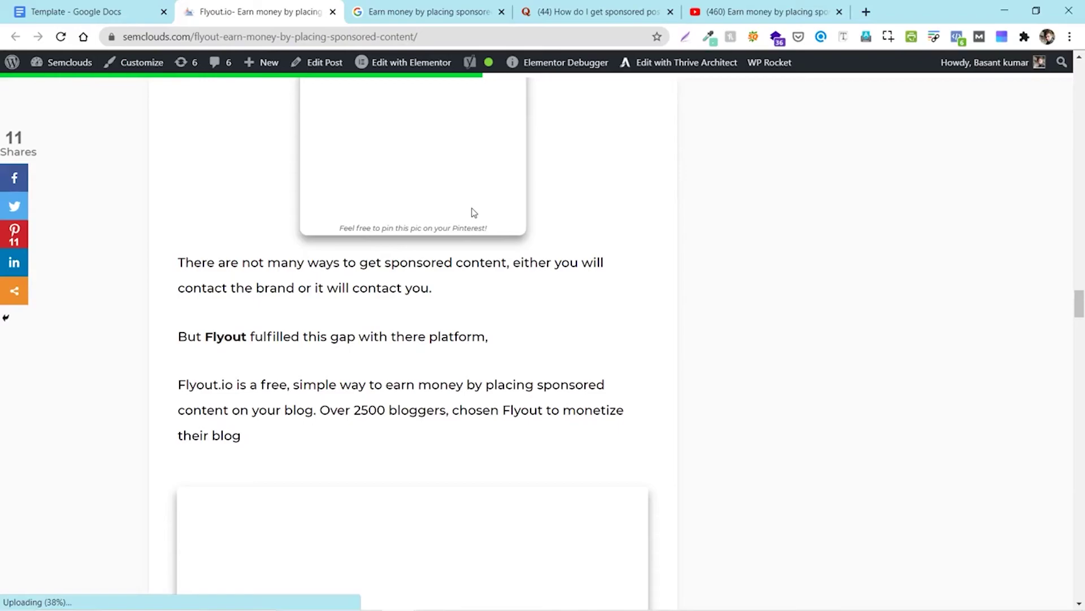
{"action": "scroll", "coordinate": [313, 268], "scroll_direction": "down", "scroll_amount": 20}
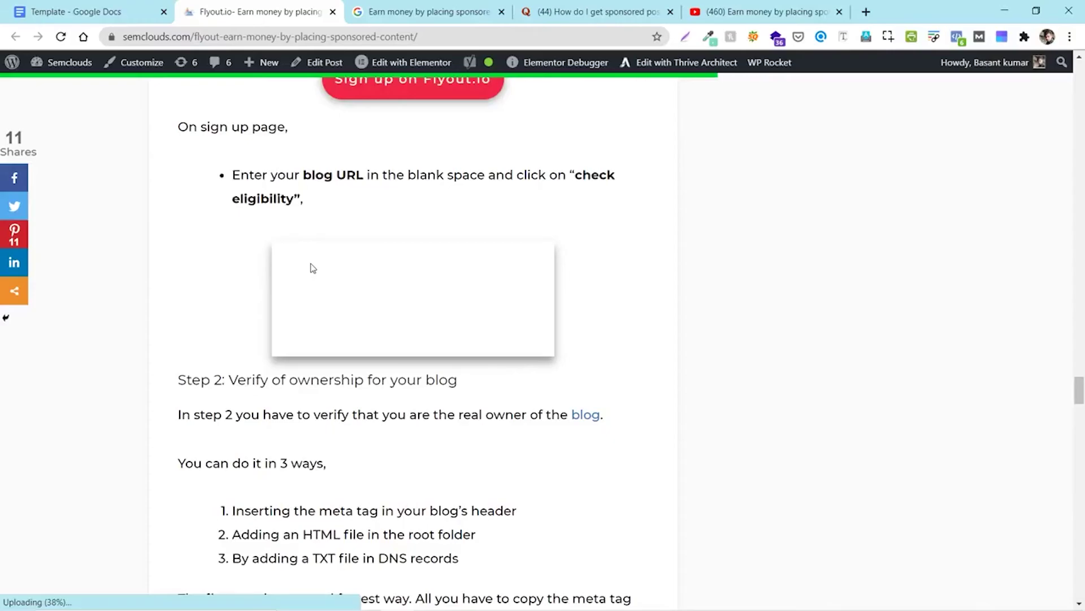
{"action": "left_click", "coordinate": [90, 12]}
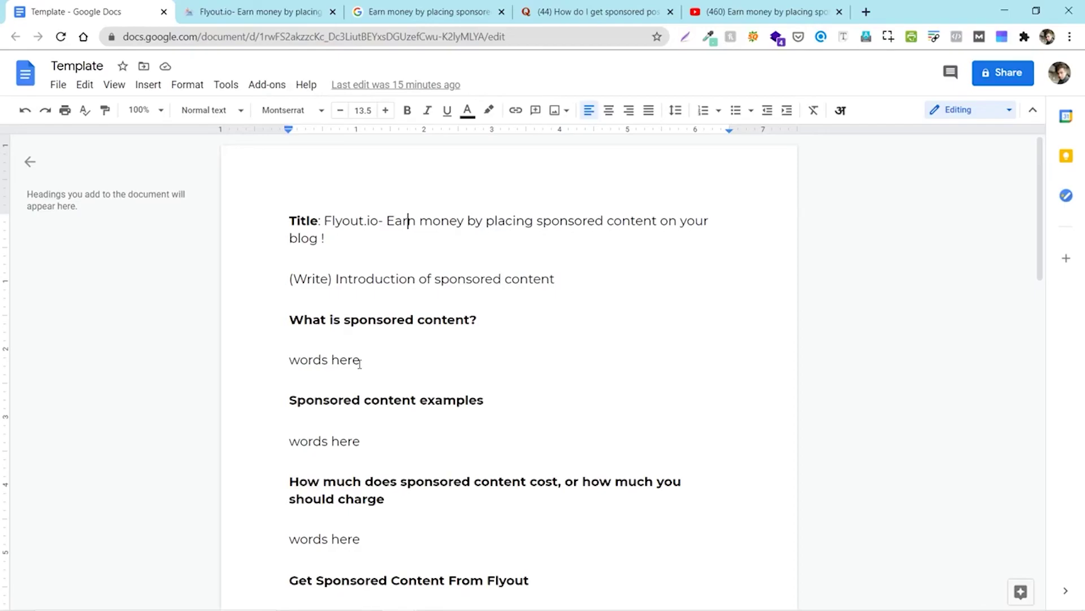
Read the article's "How you will be Paid on Flyout" and "Last Words" sections and compare them with the template's conclusion.
{"action": "key", "text": "ctrl+Tab"}
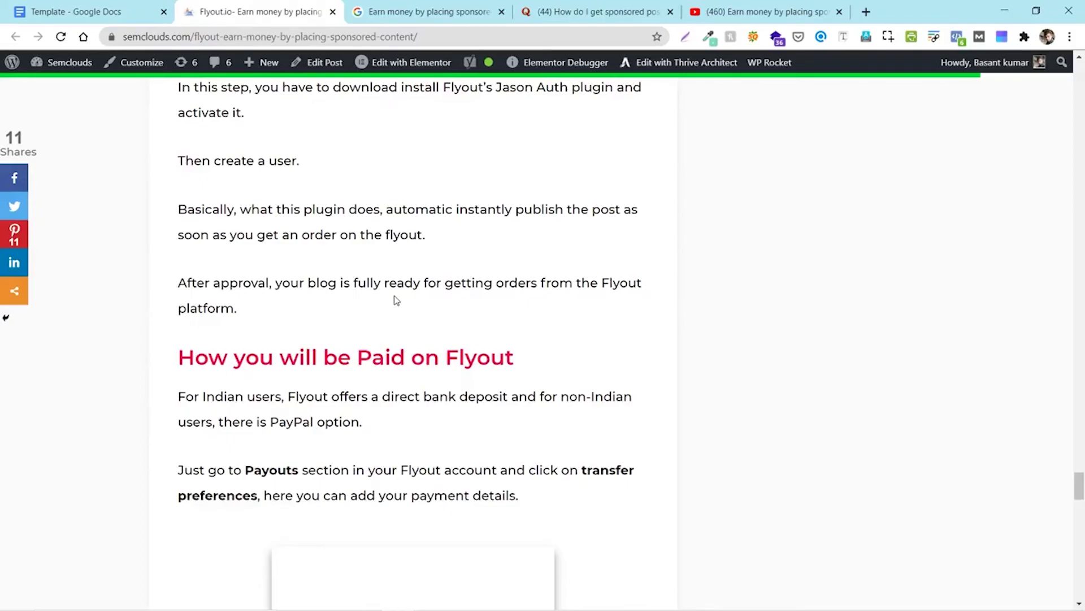
{"action": "scroll", "coordinate": [187, 305], "scroll_direction": "down", "scroll_amount": 10}
{"action": "scroll", "coordinate": [246, 298], "scroll_direction": "down", "scroll_amount": 1}
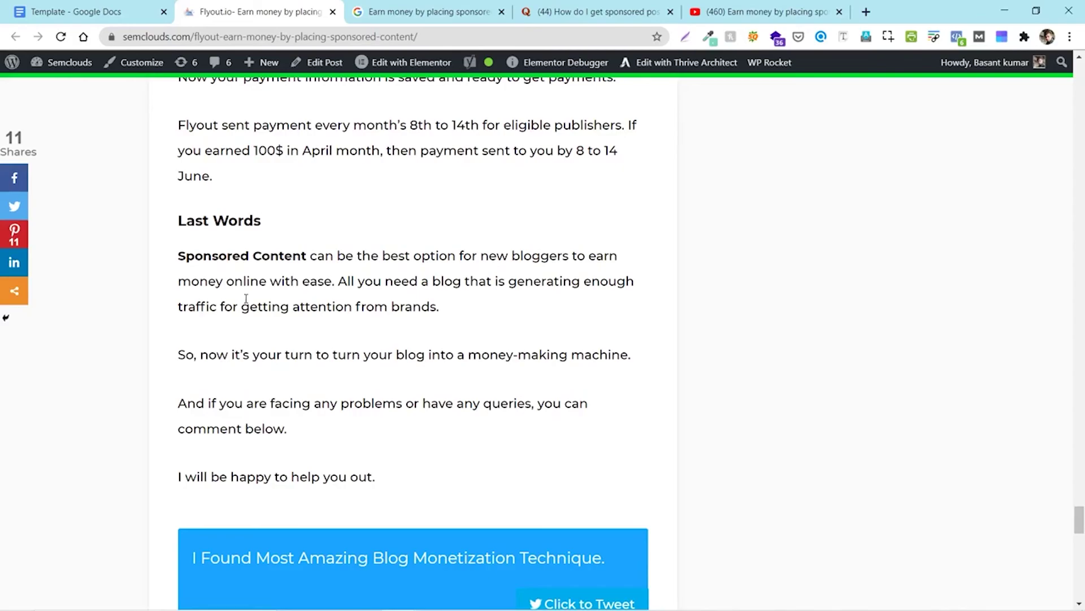
{"action": "key", "text": "ctrl+1"}
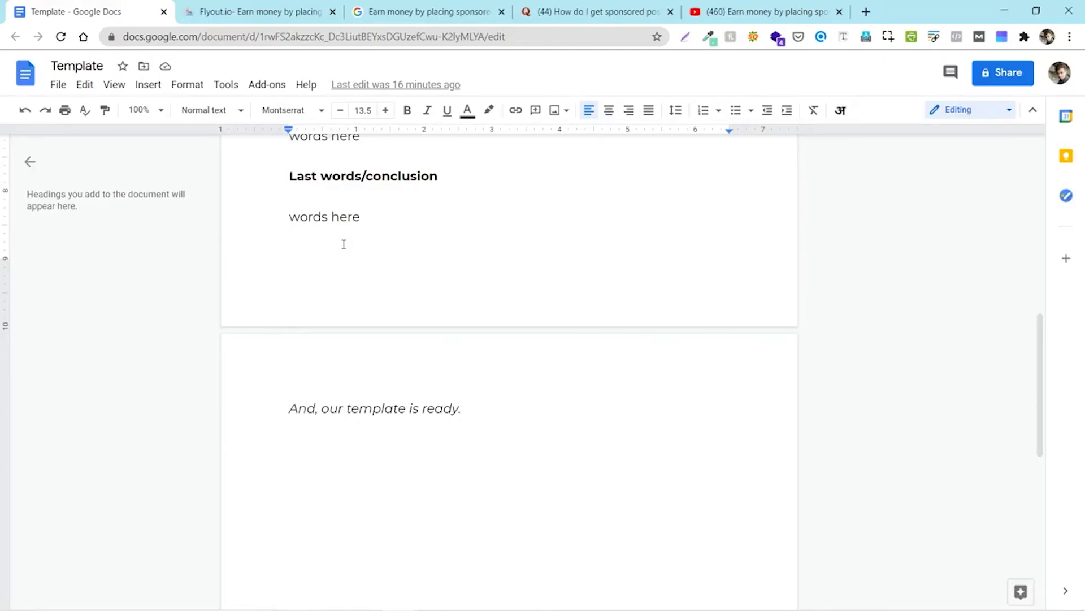
{"action": "key", "text": "ctrl+2"}
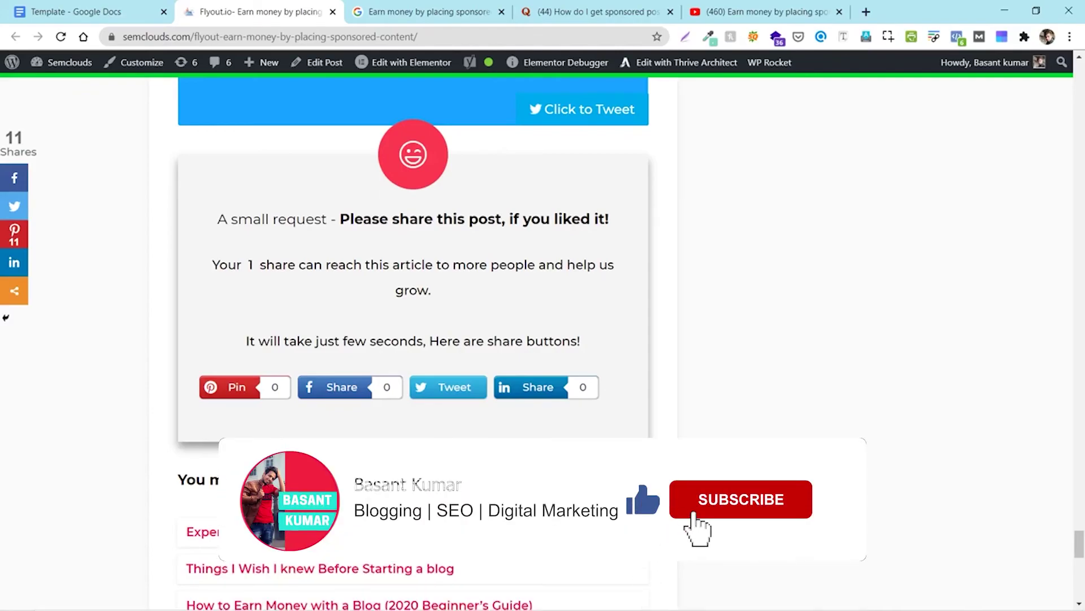
Check the published article's introduction against the Quora answers and the Google results for the same topic.
{"action": "key", "text": "ctrl+4"}
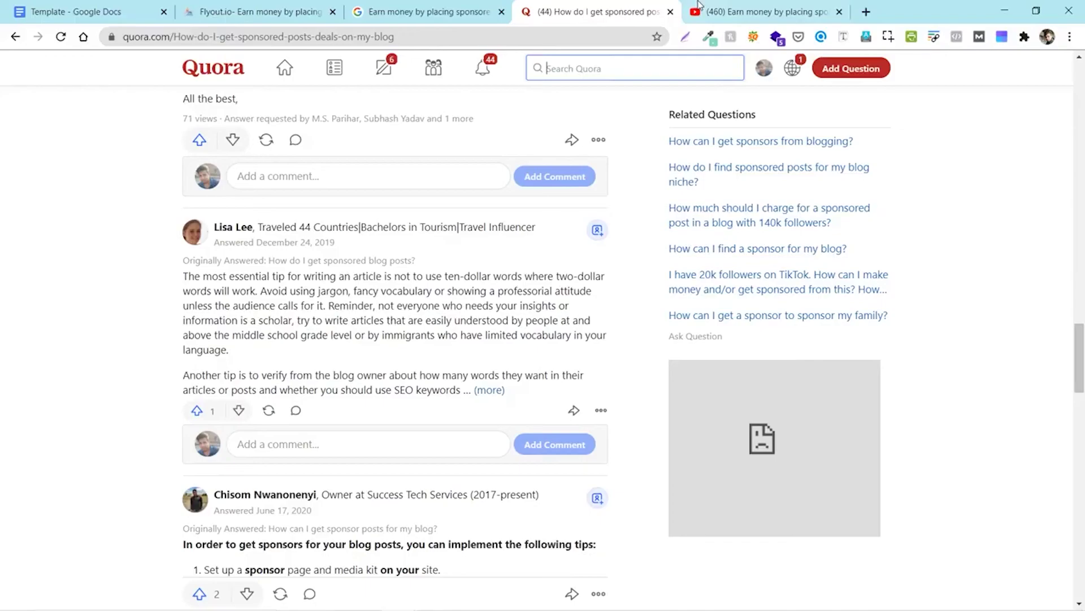
{"action": "key", "text": "ctrl+2"}
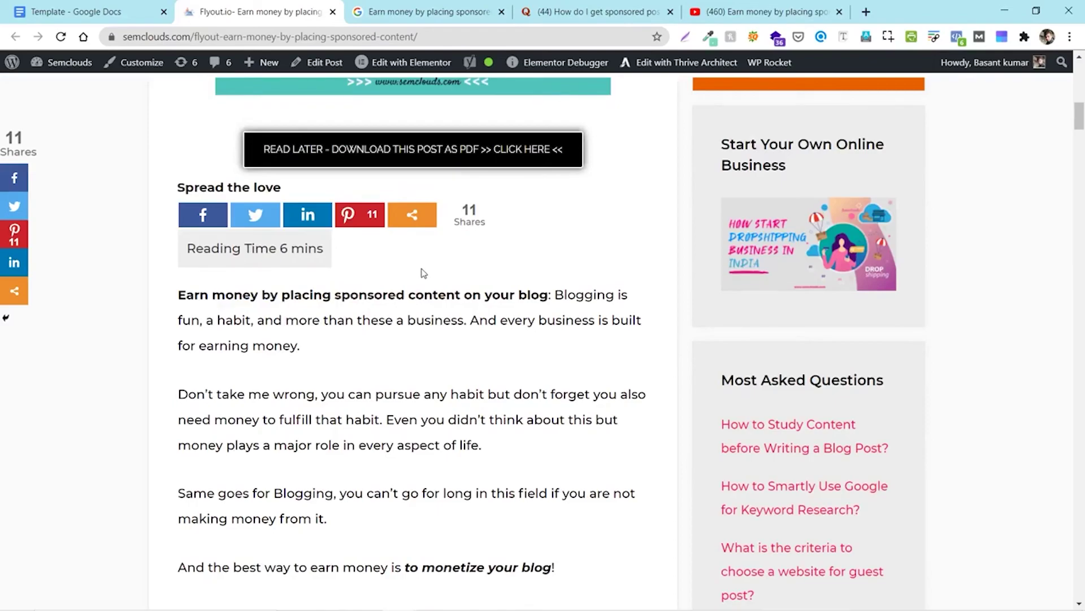
{"action": "scroll", "coordinate": [423, 273], "scroll_direction": "down", "scroll_amount": 3}
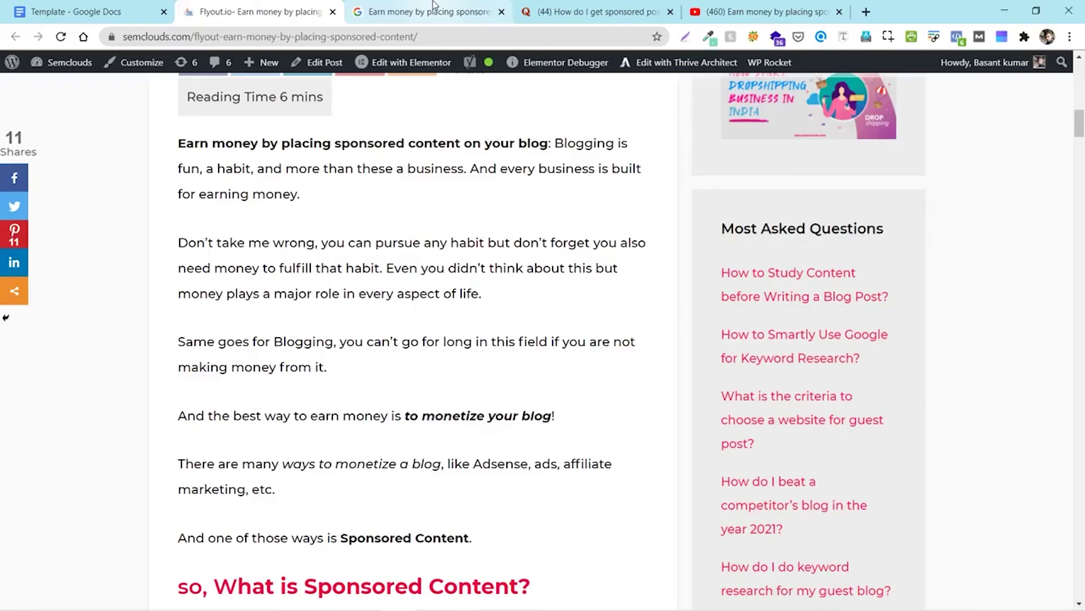
{"action": "left_click", "coordinate": [434, 7]}
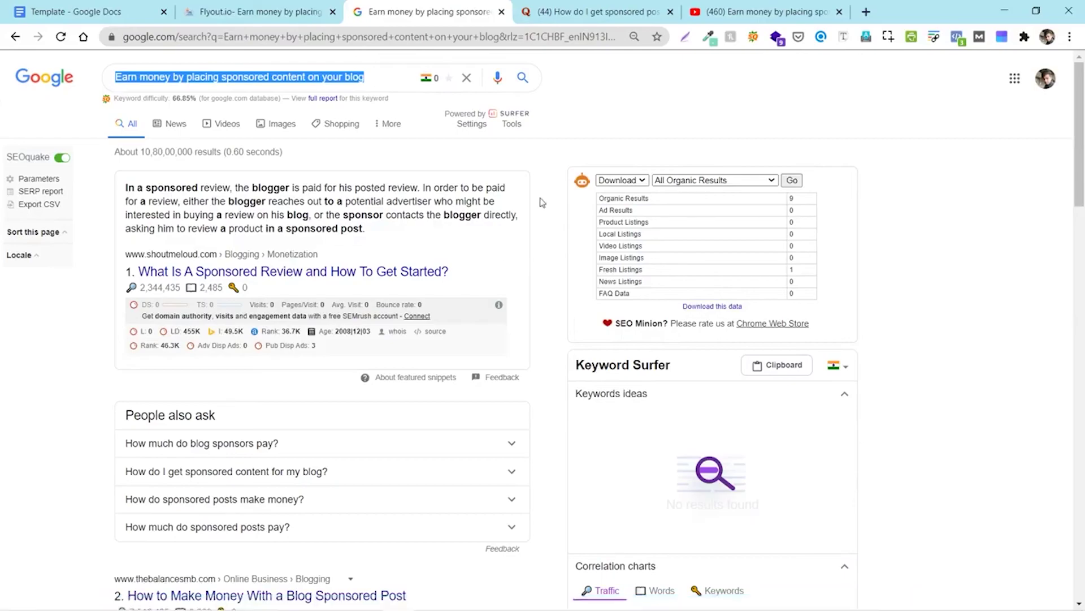
{"action": "left_click", "coordinate": [577, 243]}
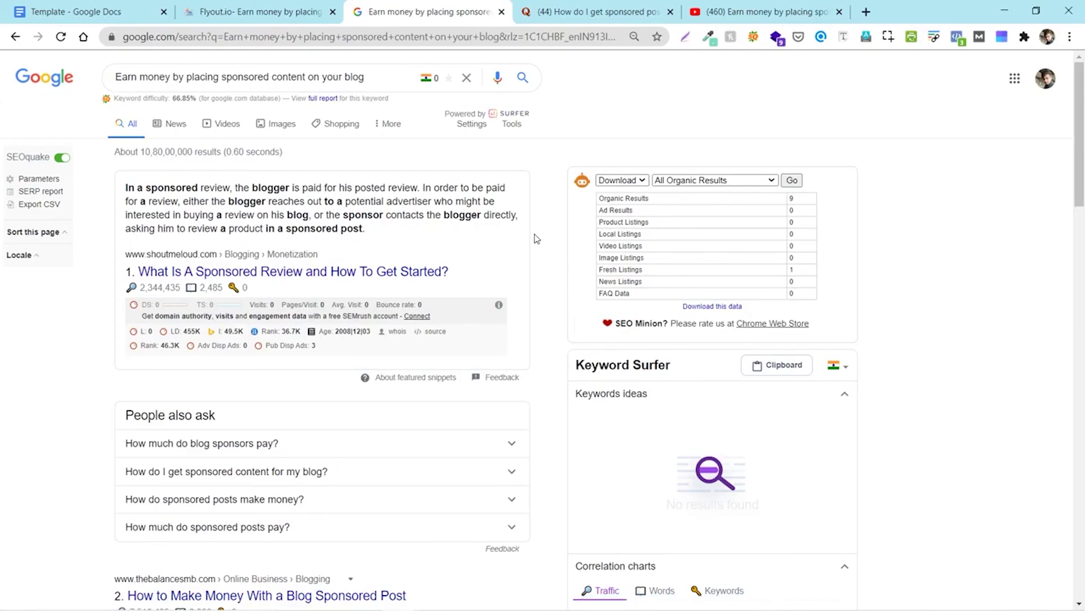
{"action": "key", "text": "ctrl+Tab"}
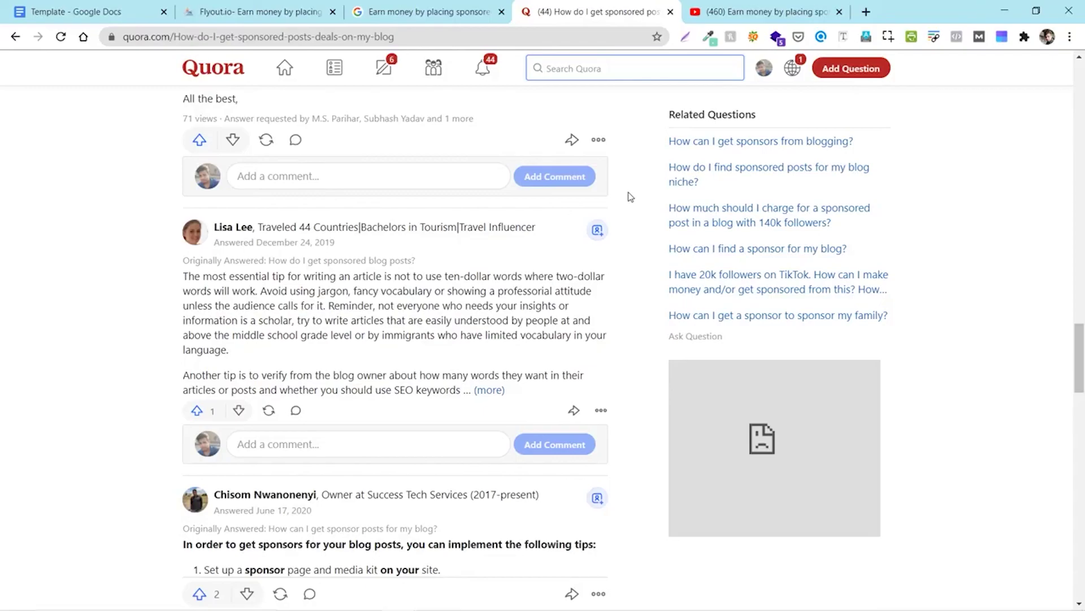
{"action": "left_click", "coordinate": [390, 10]}
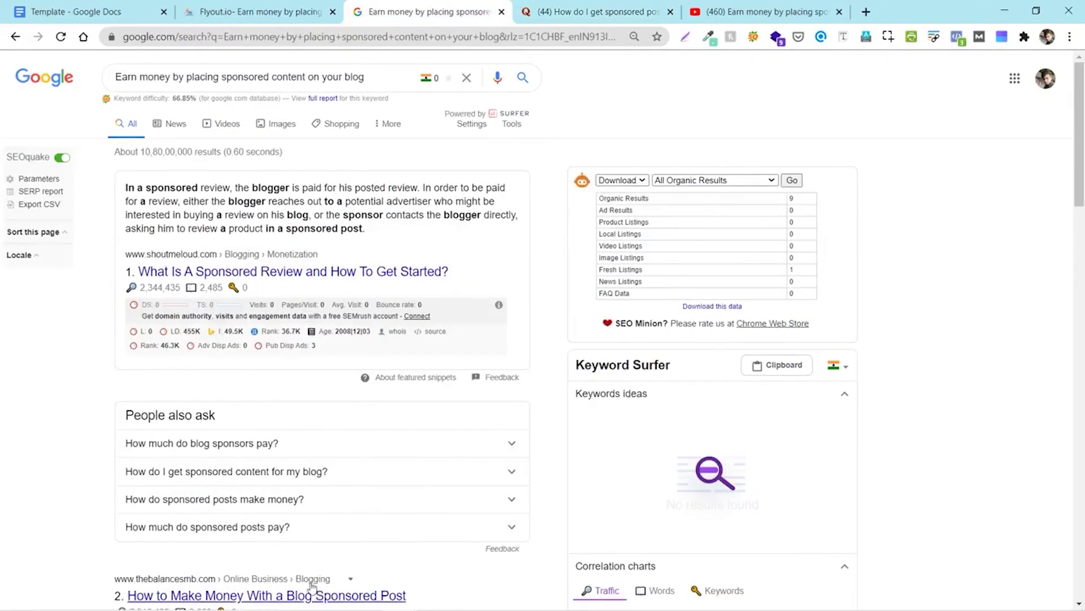
Look back up through the earlier answers on the Quora question page and return to the published article.
{"action": "left_click", "coordinate": [575, 11]}
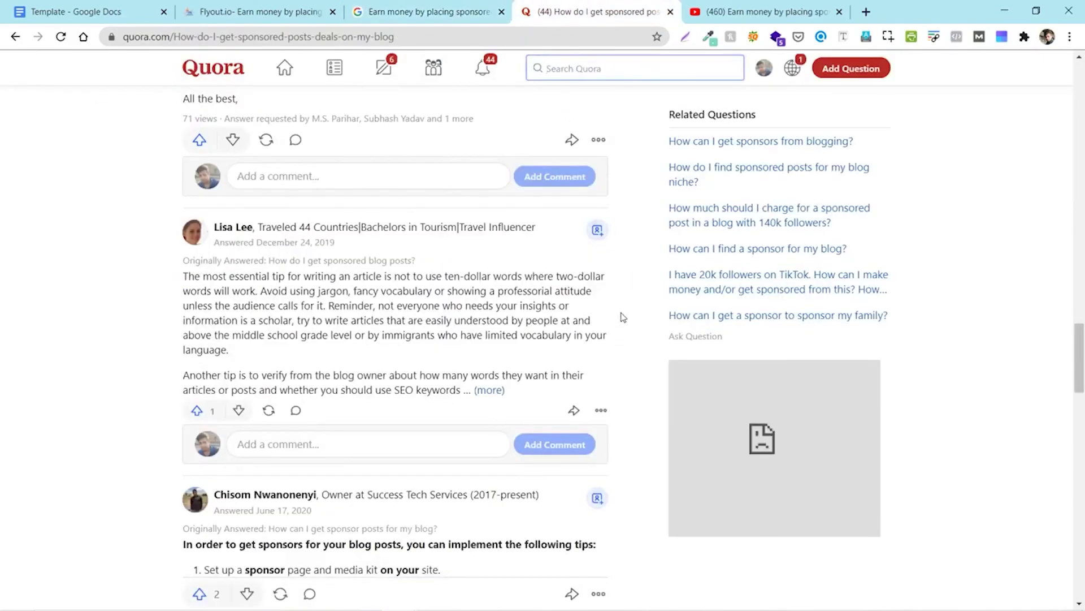
{"action": "scroll", "coordinate": [621, 243], "scroll_direction": "up", "scroll_amount": 15}
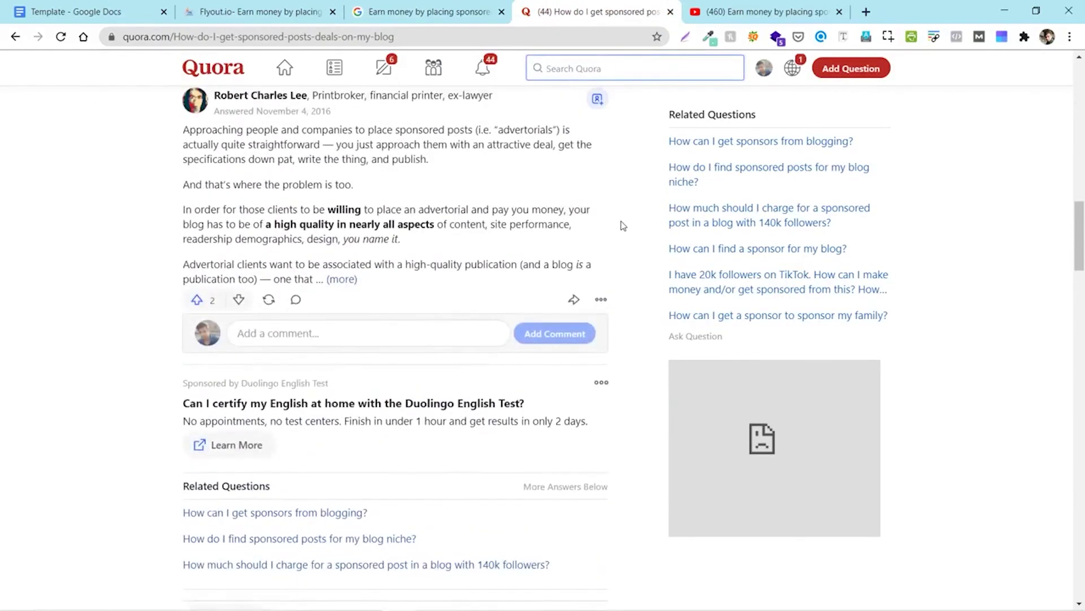
{"action": "scroll", "coordinate": [620, 220], "scroll_direction": "down", "scroll_amount": 1}
{"action": "scroll", "coordinate": [634, 217], "scroll_direction": "up", "scroll_amount": 8}
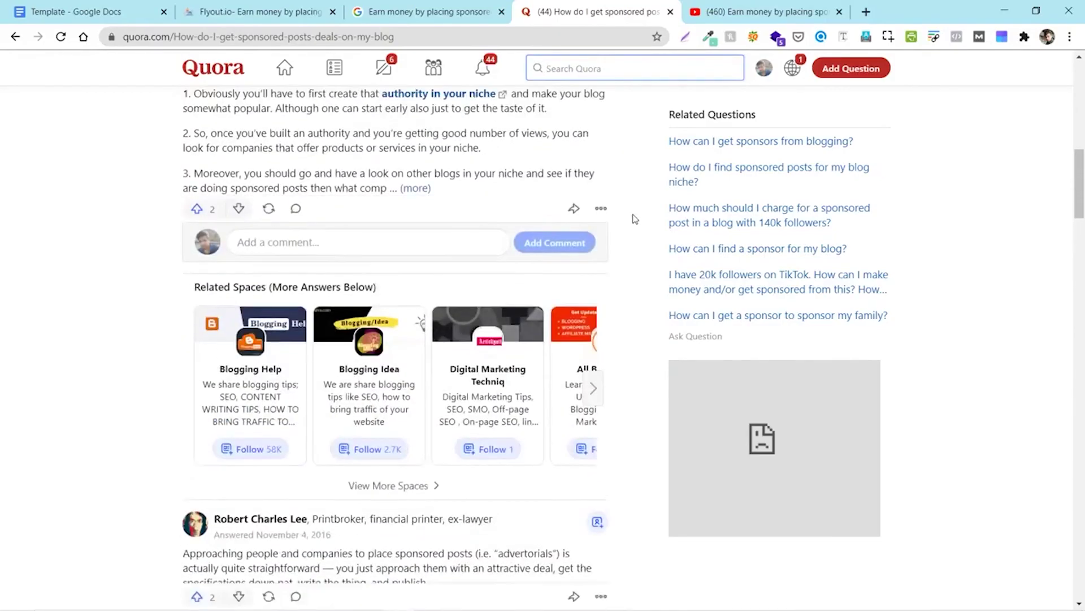
{"action": "scroll", "coordinate": [634, 212], "scroll_direction": "up", "scroll_amount": 3}
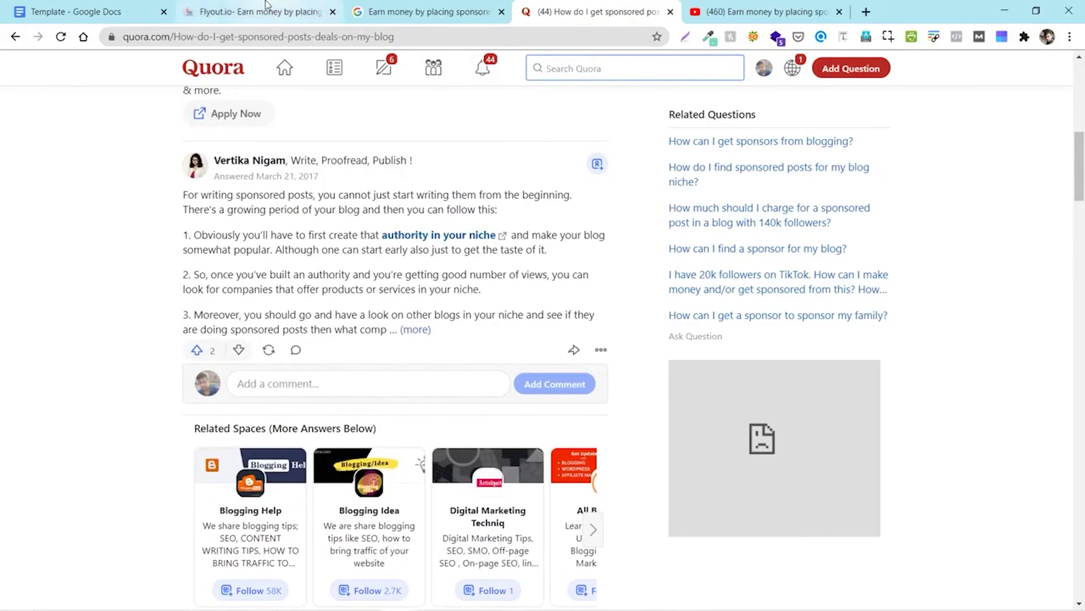
{"action": "left_click", "coordinate": [265, 7]}
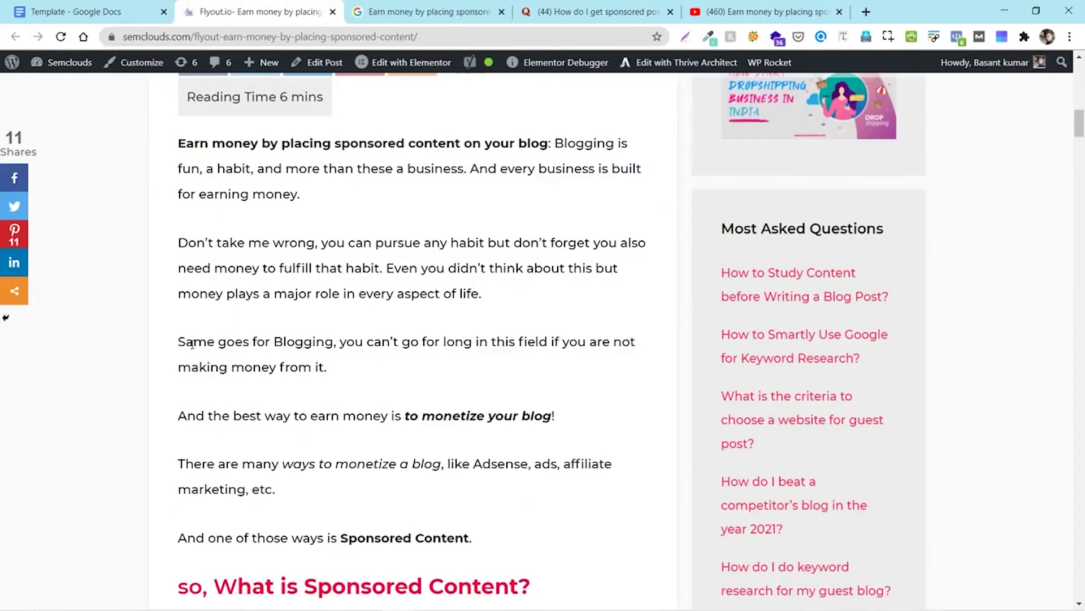